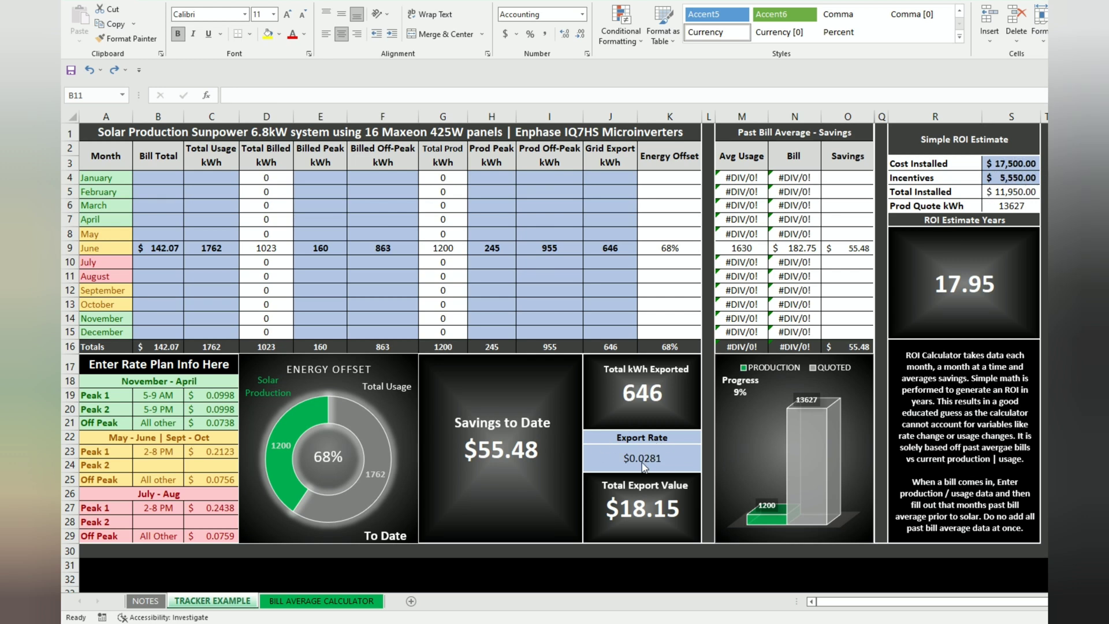
- Examine the export rate, the seasonal peak and off-peak rates, and the color-matched January to April month labels
{"action": "left_click", "coordinate": [669, 464]}
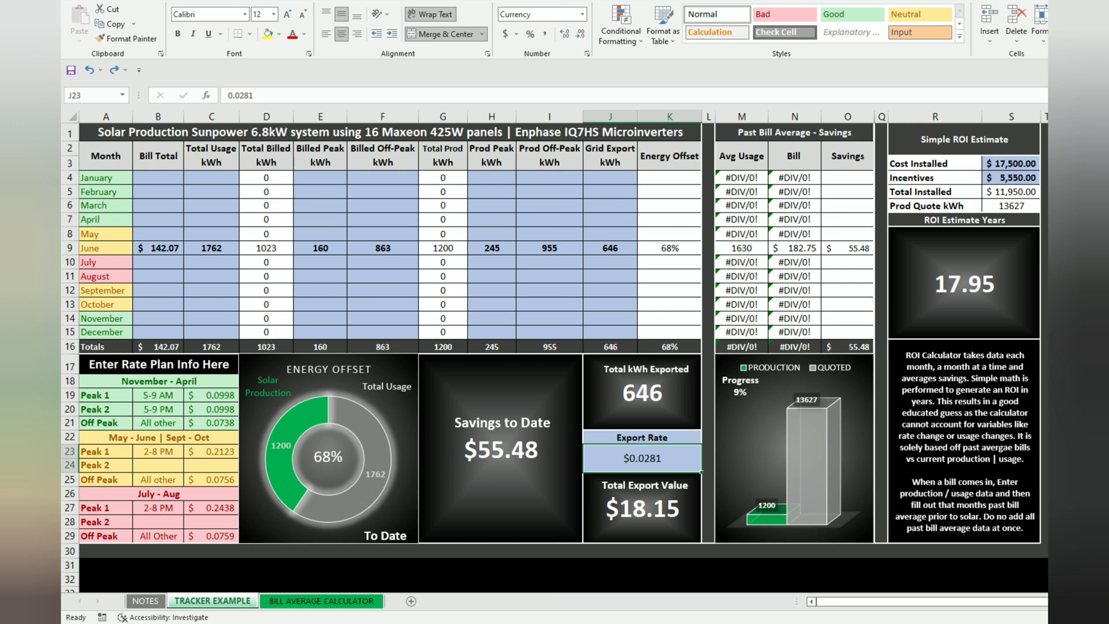
{"action": "mouse_move", "coordinate": [382, 476]}
{"action": "left_click_drag", "start_coordinate": [151, 395], "coordinate": [207, 409]}
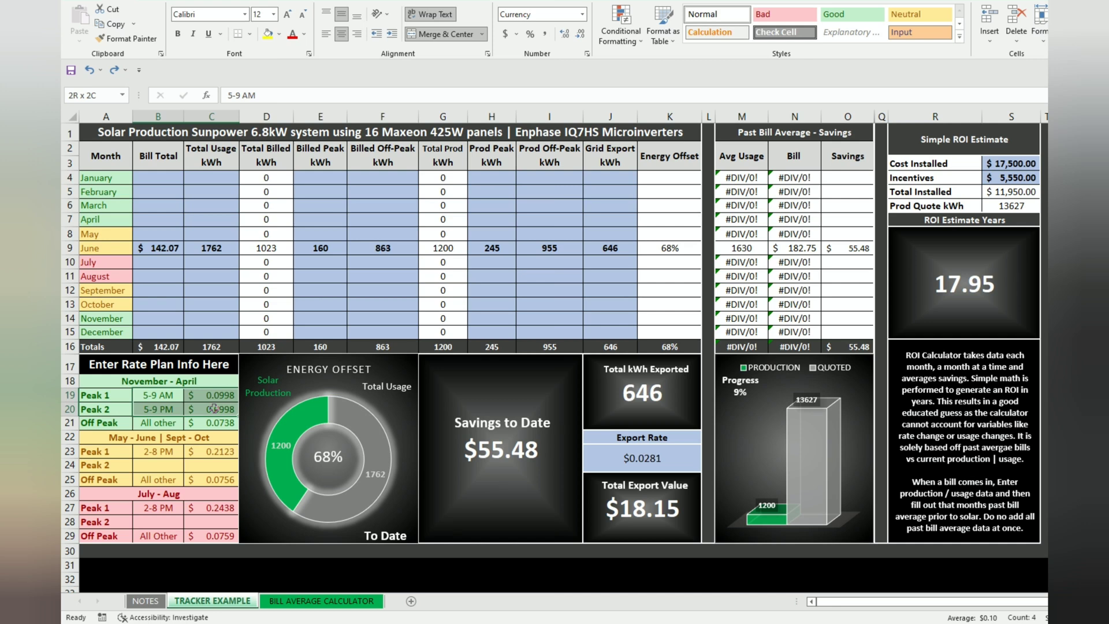
{"action": "left_click_drag", "start_coordinate": [211, 414], "coordinate": [211, 420]}
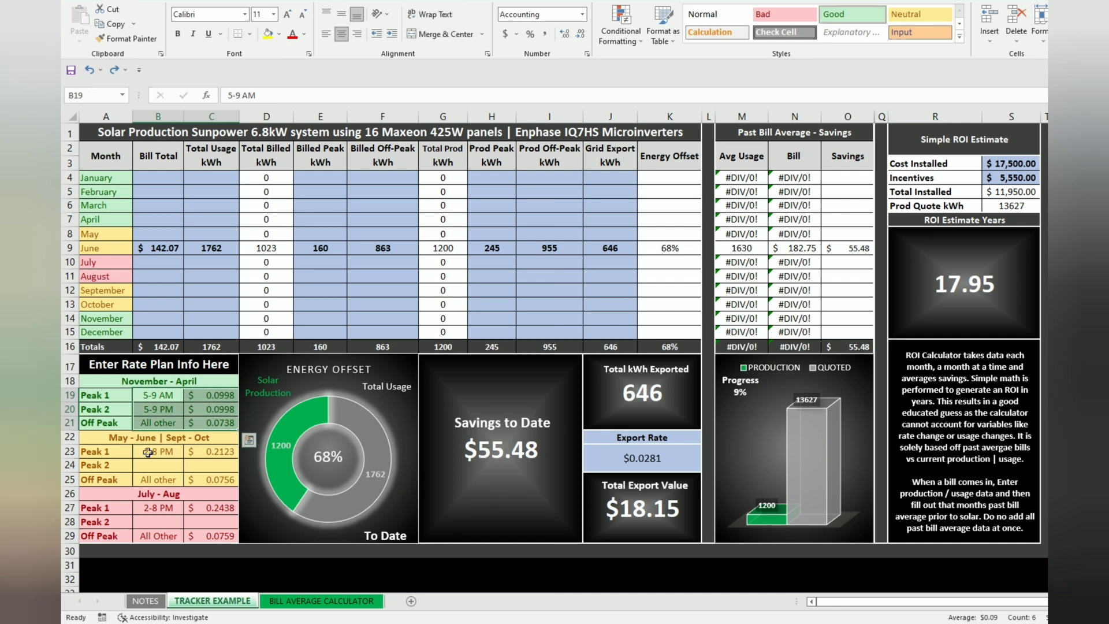
{"action": "left_click_drag", "start_coordinate": [149, 452], "coordinate": [206, 453]}
{"action": "left_click_drag", "start_coordinate": [151, 479], "coordinate": [207, 480]}
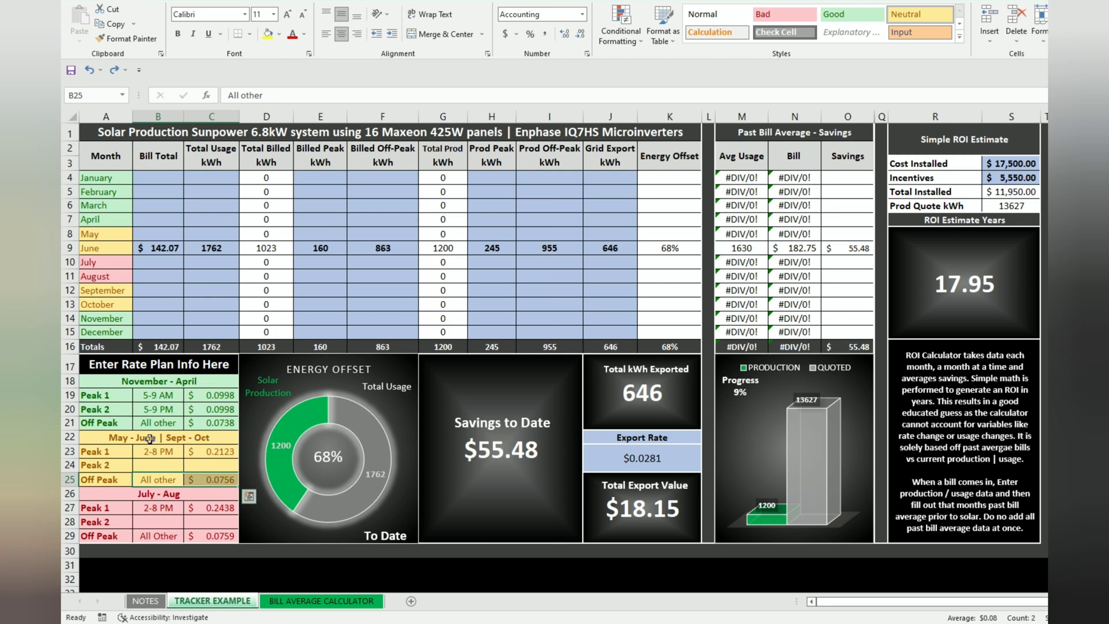
{"action": "left_click", "coordinate": [151, 383]}
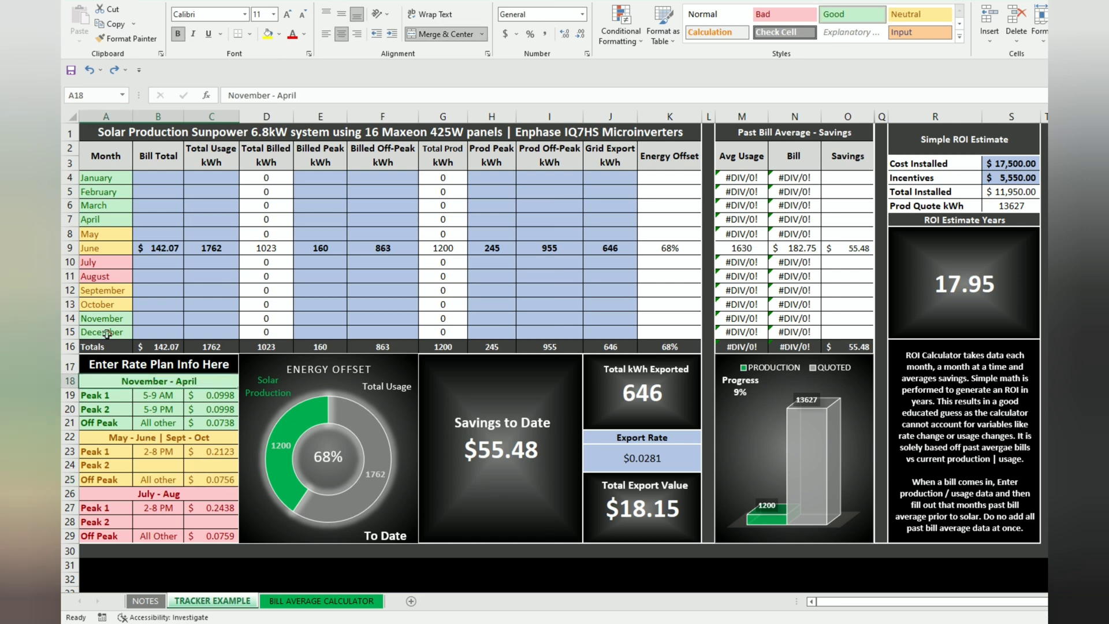
{"action": "left_click_drag", "start_coordinate": [107, 219], "coordinate": [108, 178]}
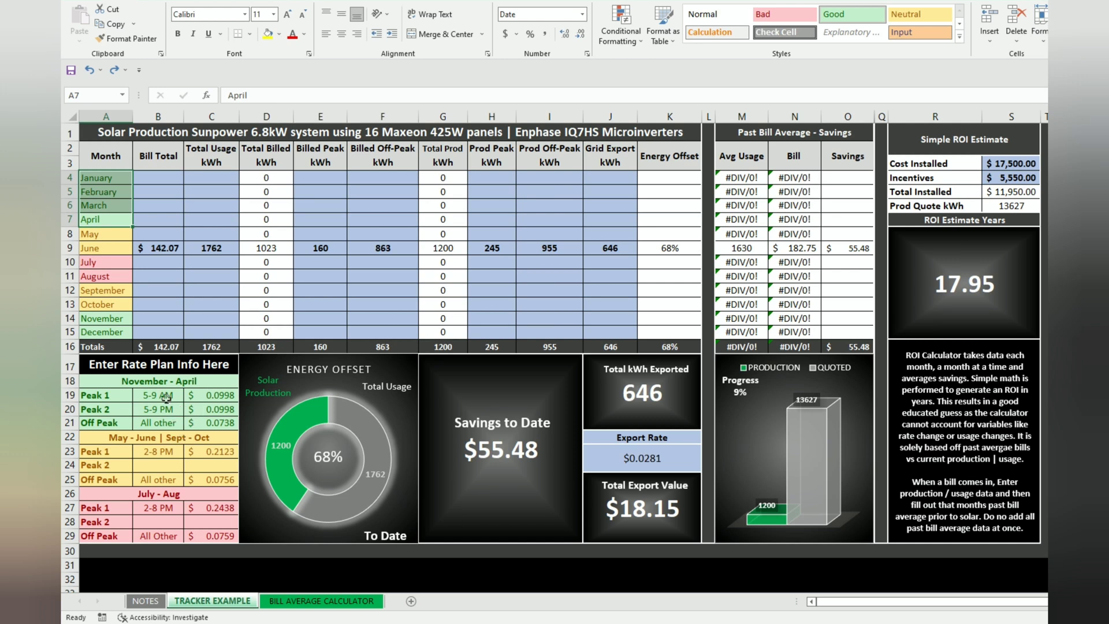
- Try the Bad cell style on the June month label and restore its Neutral style
{"action": "left_click", "coordinate": [110, 247]}
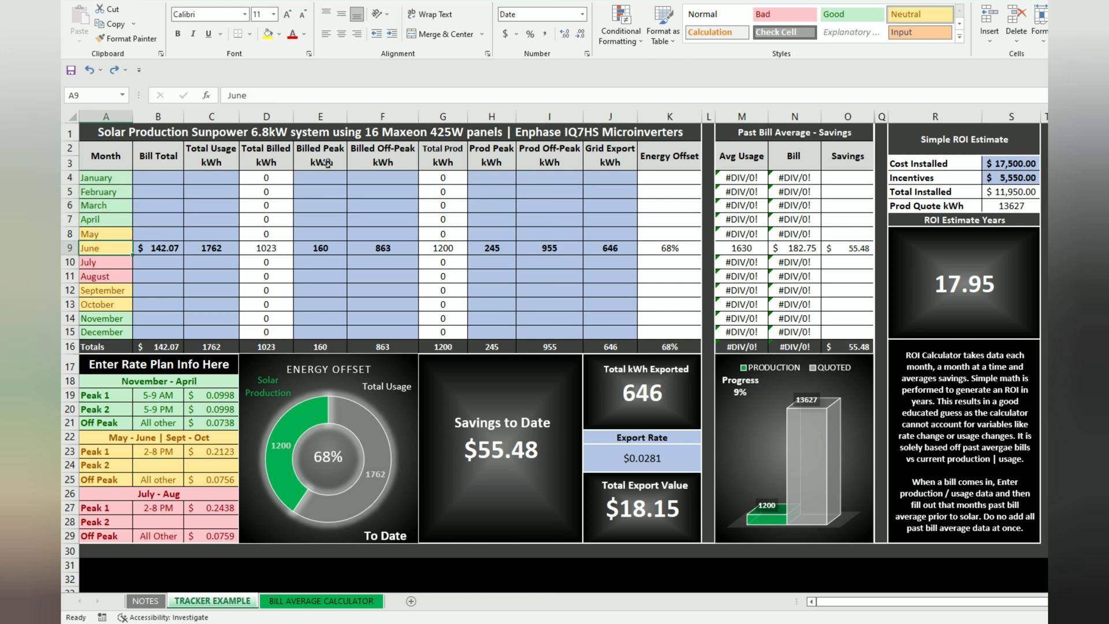
{"action": "left_click", "coordinate": [802, 16]}
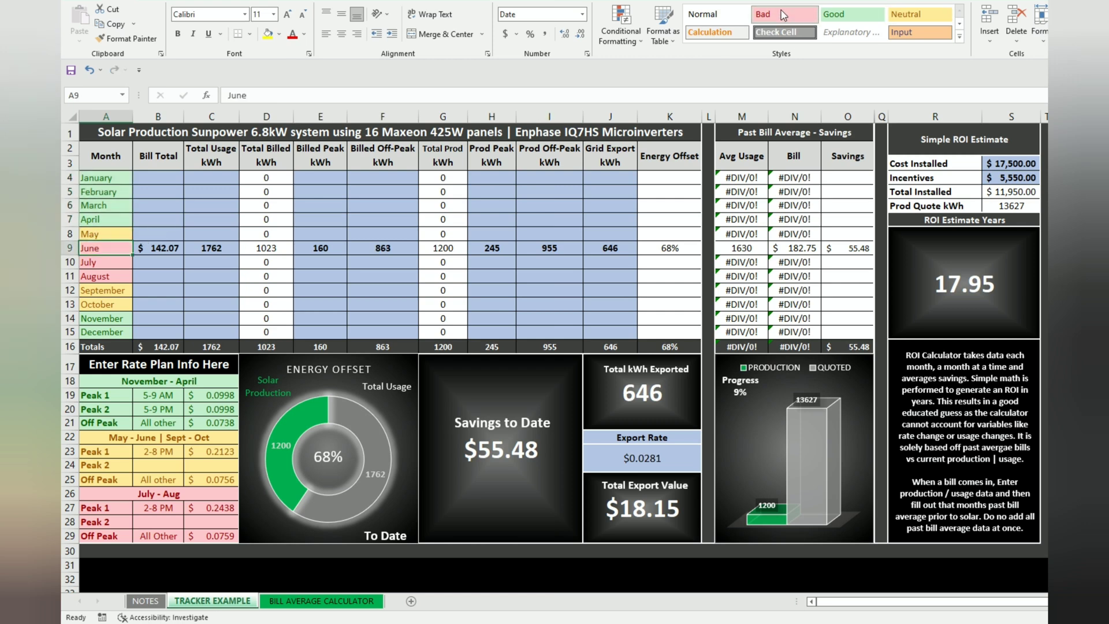
{"action": "left_click", "coordinate": [906, 16]}
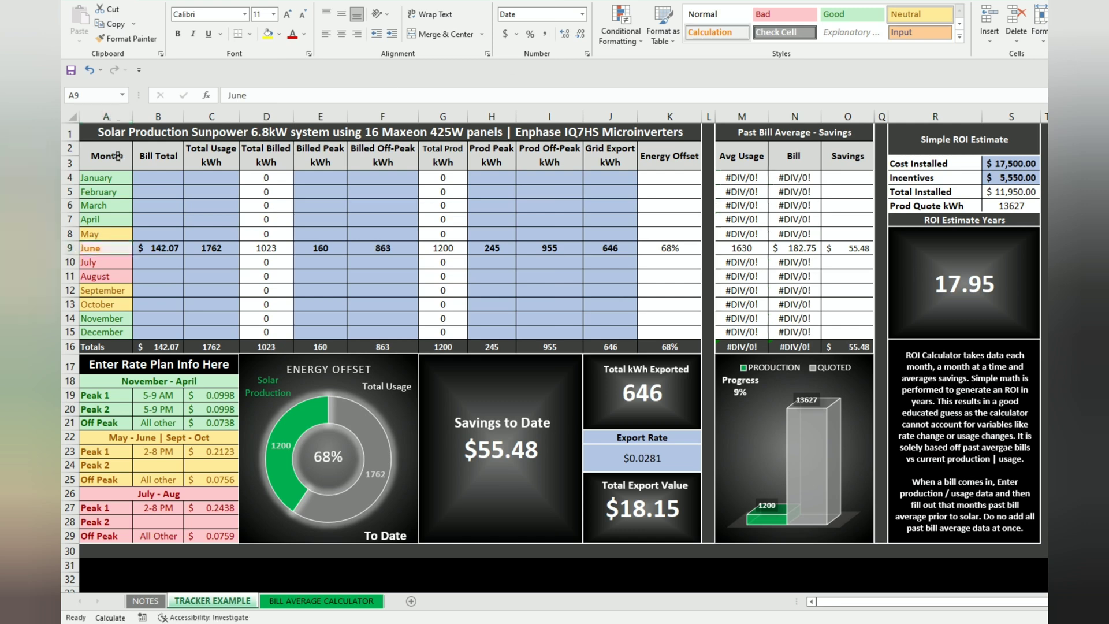
- On the BILL AVERAGE CALCULATOR sheet, examine the June figures for all three sample years and the 2019 average per kWh
{"action": "left_click", "coordinate": [163, 278]}
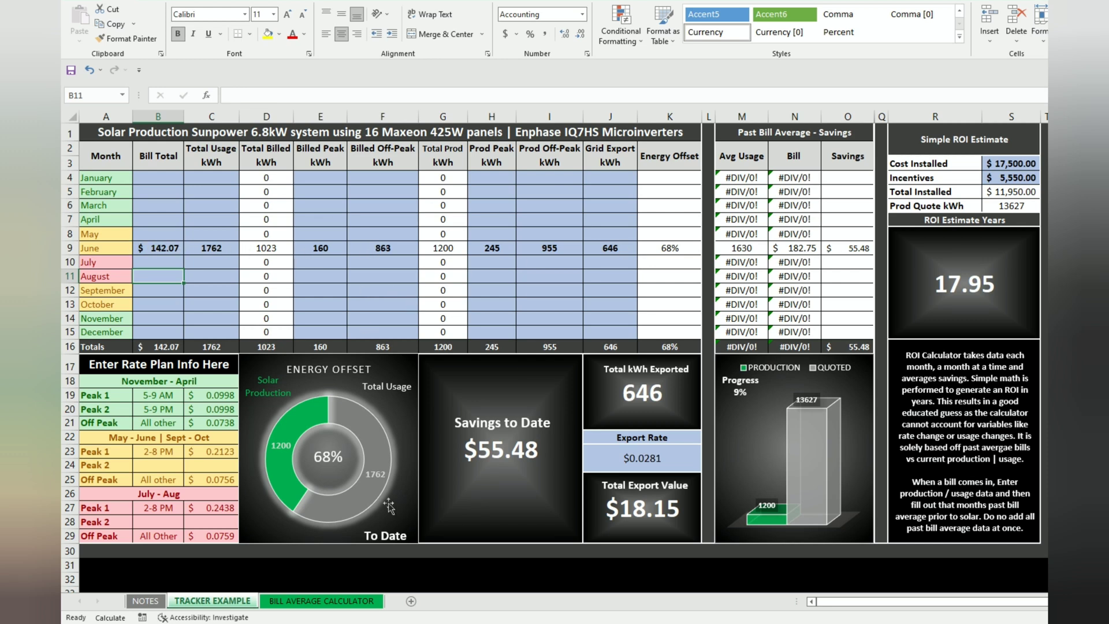
{"action": "left_click", "coordinate": [340, 605]}
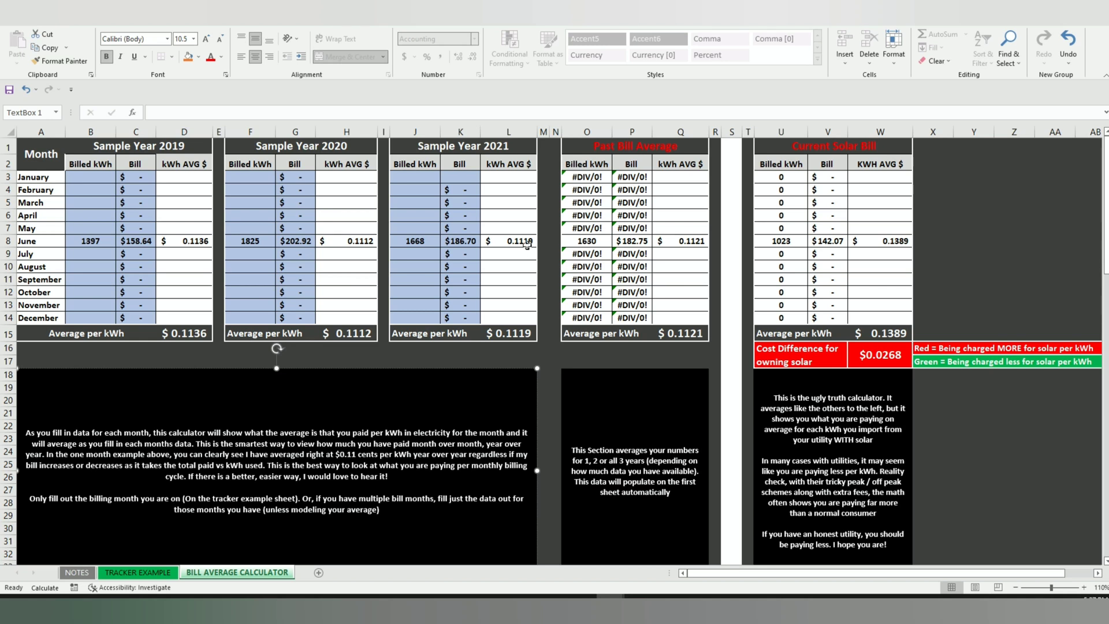
{"action": "left_click_drag", "start_coordinate": [525, 243], "coordinate": [86, 241]}
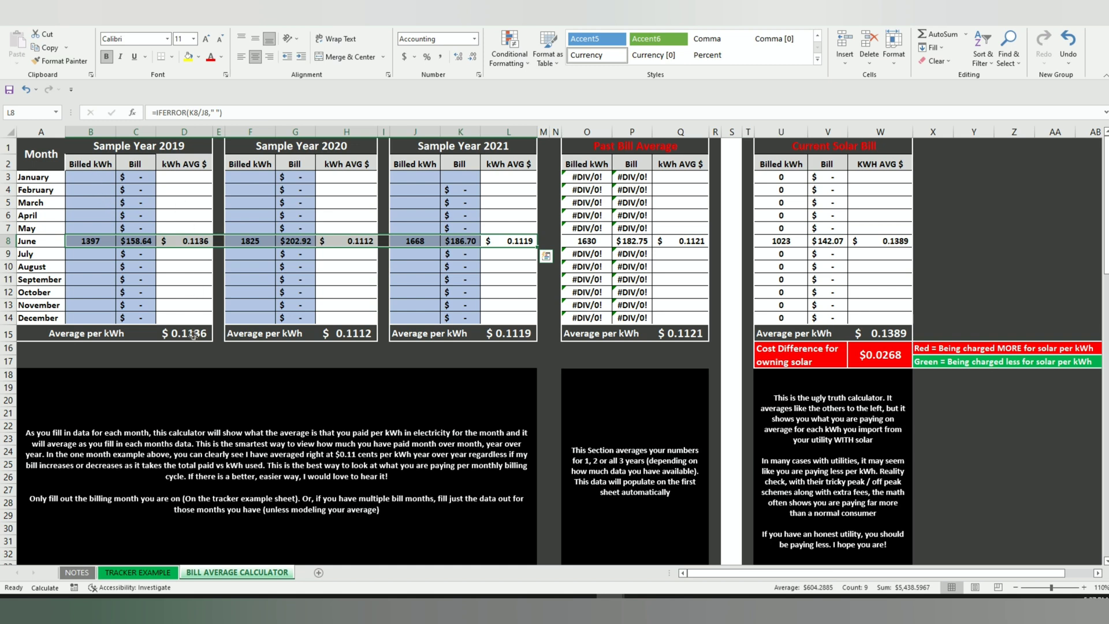
{"action": "left_click", "coordinate": [193, 335]}
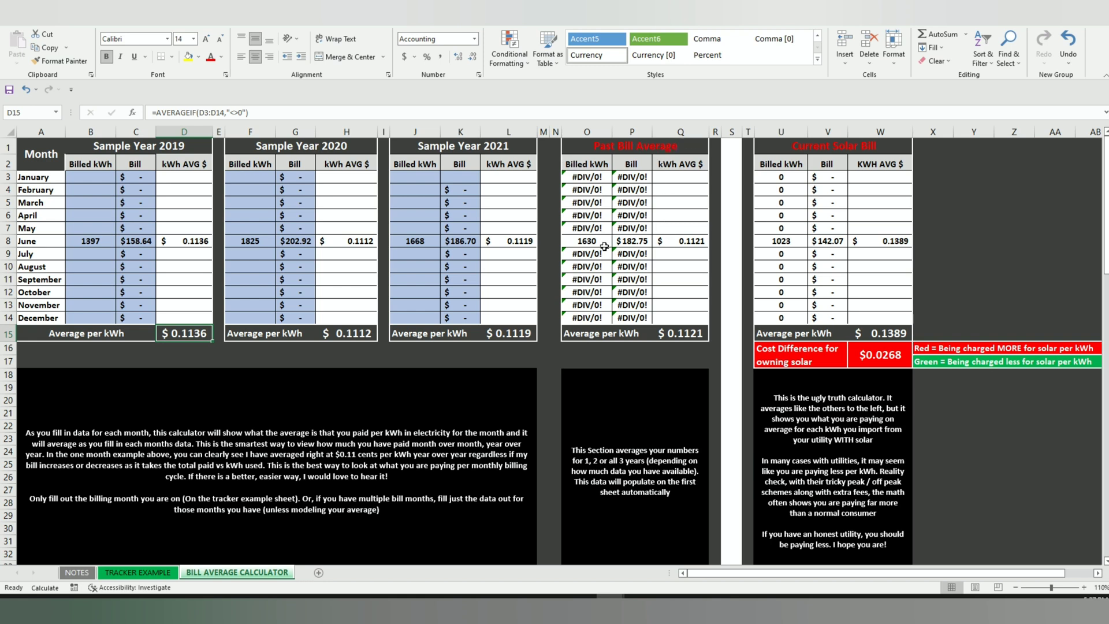
- Examine June's Past Bill Average formulas for billed kWh and bill, along with the yearly values that feed them
{"action": "left_click", "coordinate": [591, 241]}
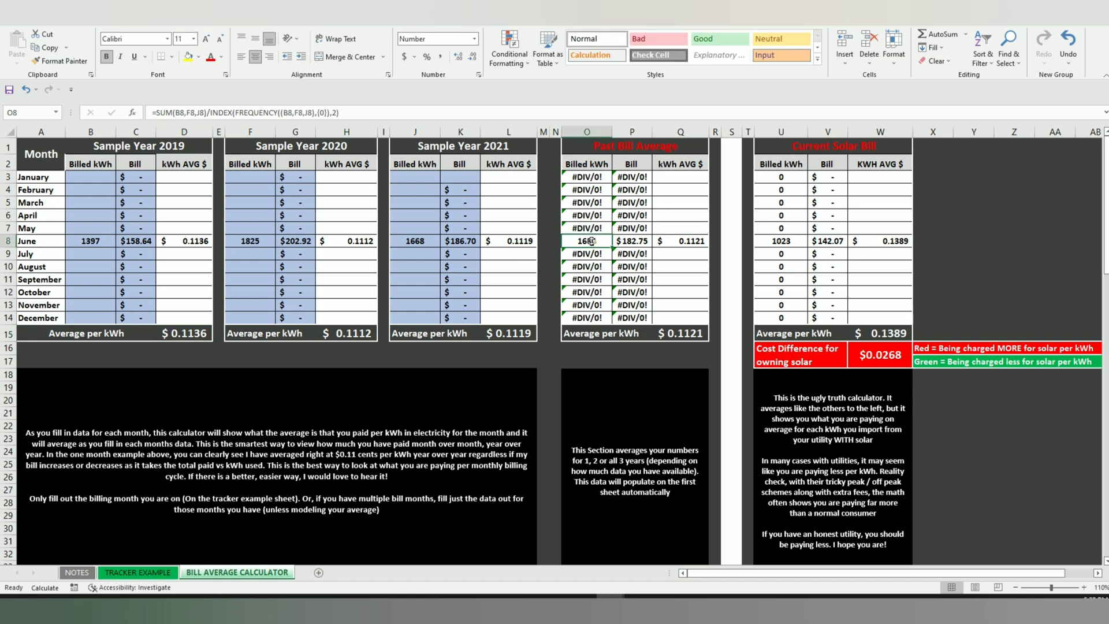
{"action": "left_click", "coordinate": [90, 240]}
{"action": "left_click", "coordinate": [264, 240]}
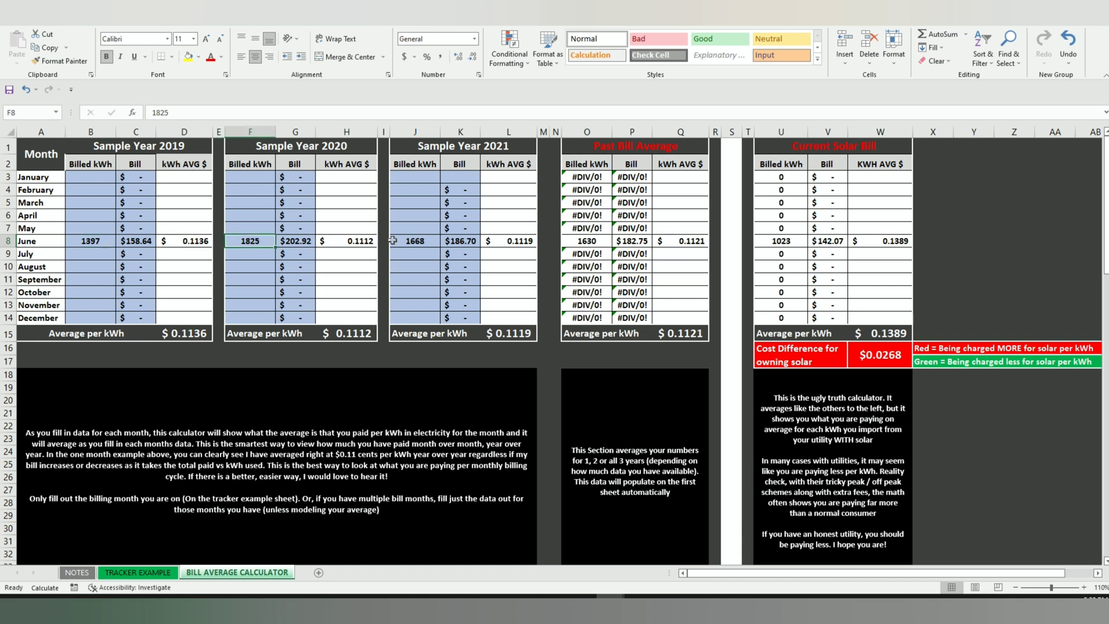
{"action": "left_click", "coordinate": [416, 241]}
{"action": "left_click", "coordinate": [621, 239]}
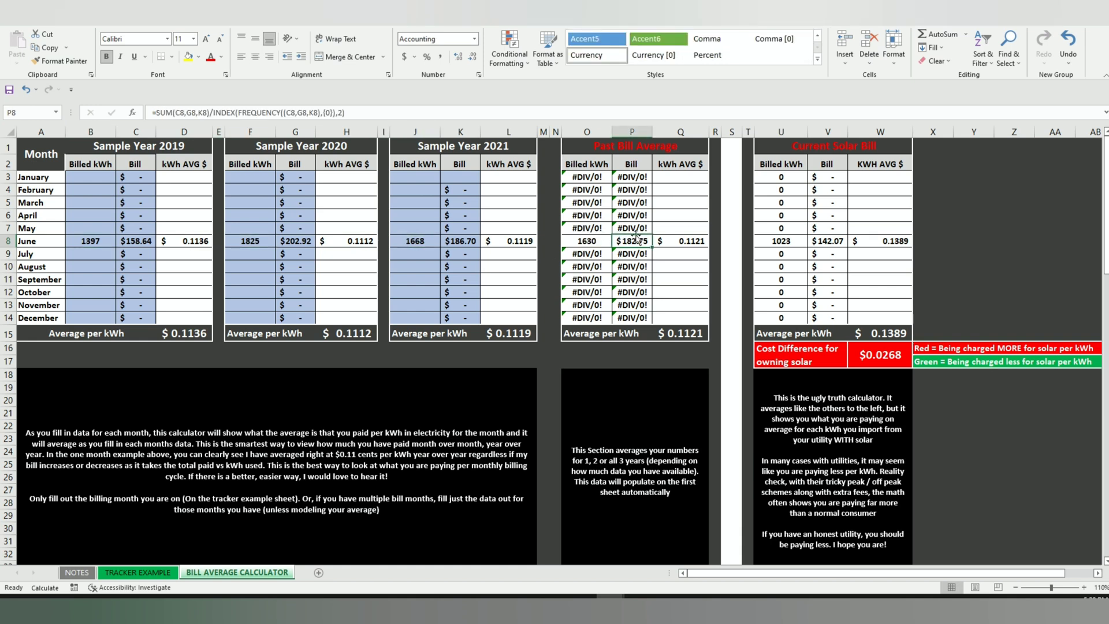
{"action": "left_click", "coordinate": [454, 241]}
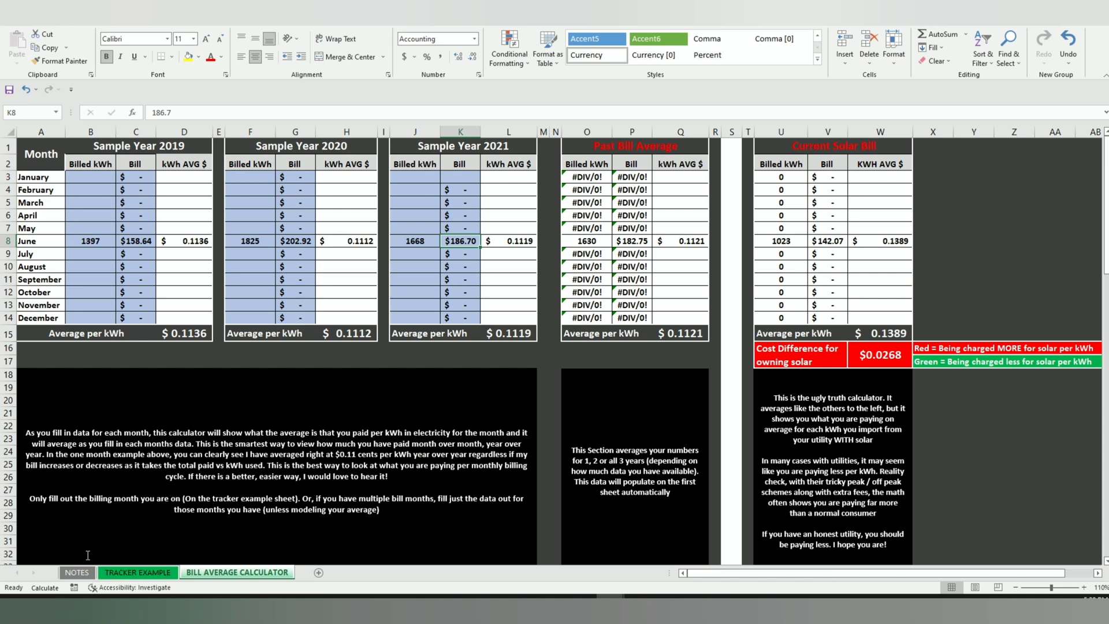
- Compare the June to September entry rows on the TRACKER EXAMPLE sheet with the same months on the BILL AVERAGE CALCULATOR sheet
{"action": "left_click", "coordinate": [133, 573]}
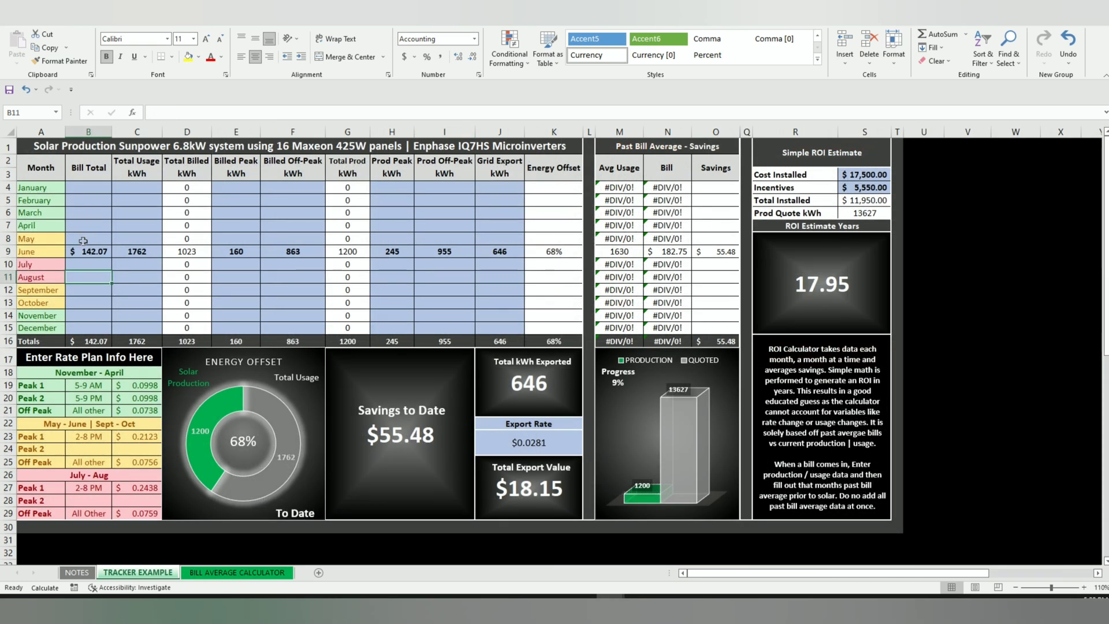
{"action": "left_click_drag", "start_coordinate": [85, 254], "coordinate": [550, 292]}
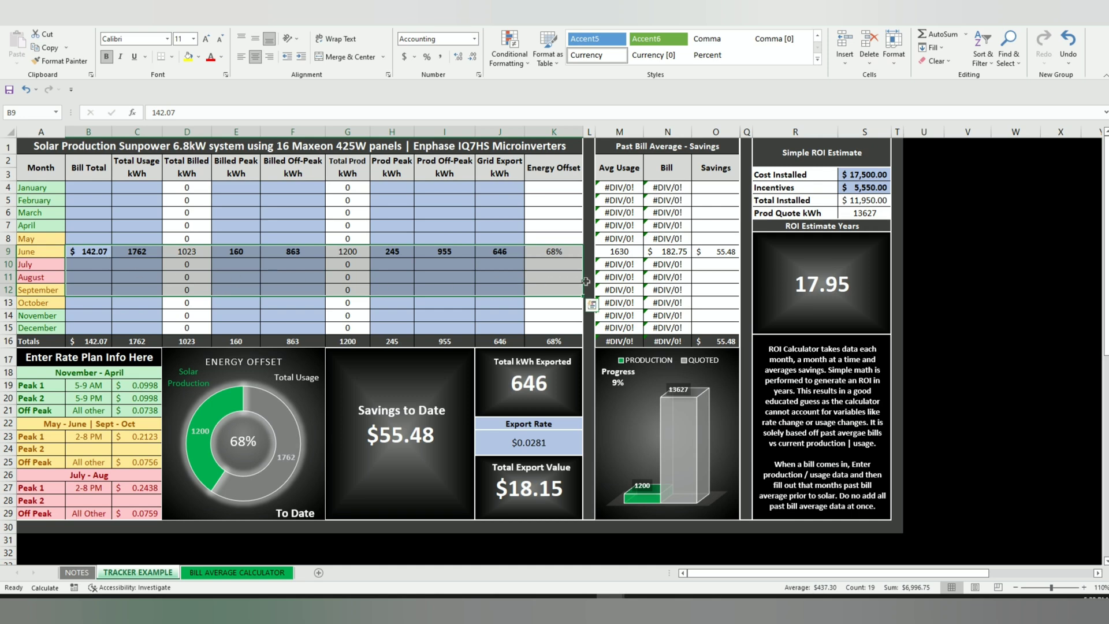
{"action": "left_click", "coordinate": [209, 572]}
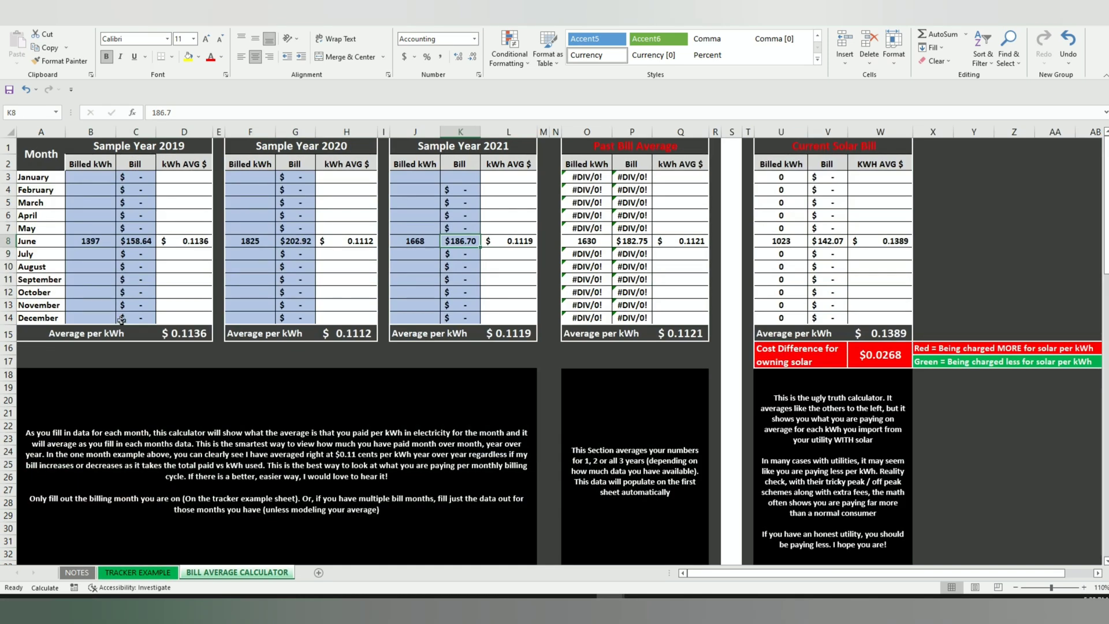
{"action": "left_click_drag", "start_coordinate": [87, 243], "coordinate": [468, 282]}
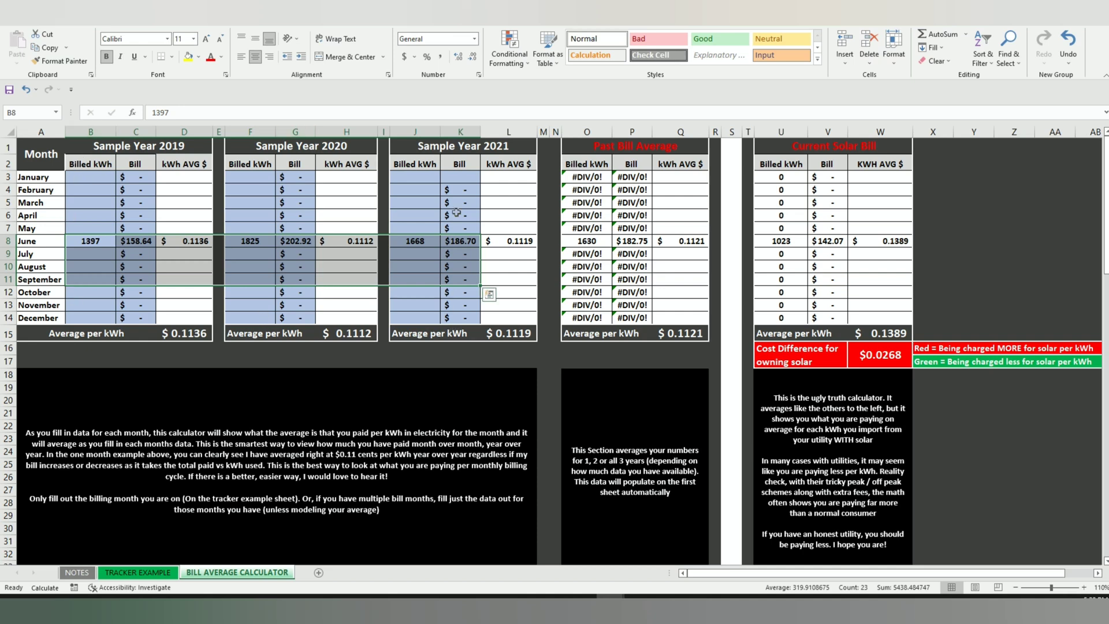
{"action": "left_click", "coordinate": [128, 572]}
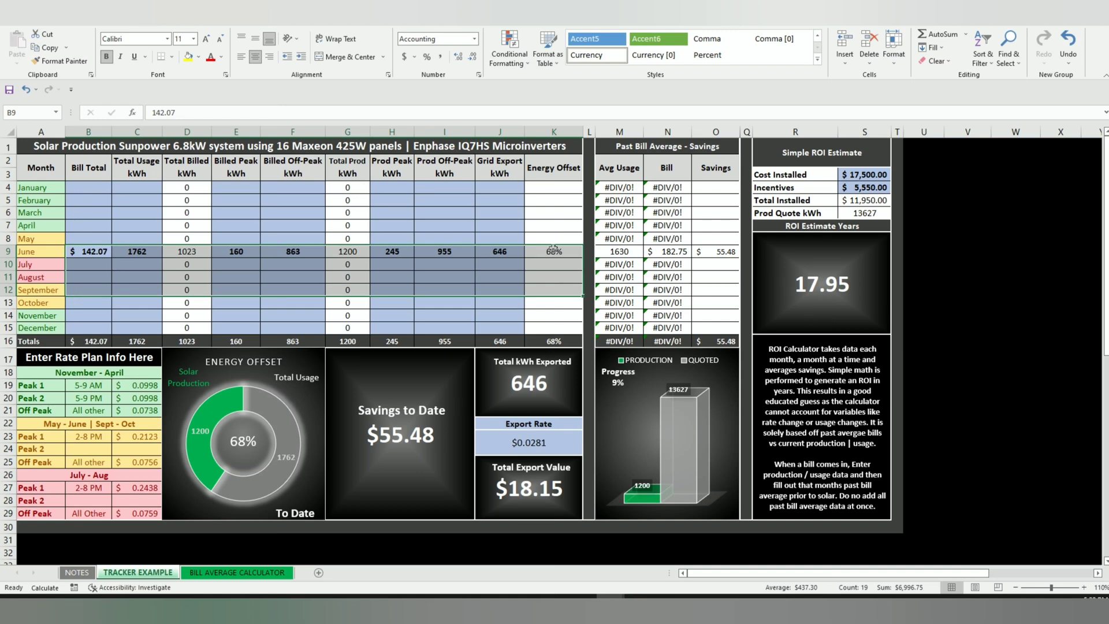
- On the BILL AVERAGE CALCULATOR sheet, compare the Current Solar Bill's June figures and average per kWh with the 2020 and 2021 averages
{"action": "left_click", "coordinate": [220, 575]}
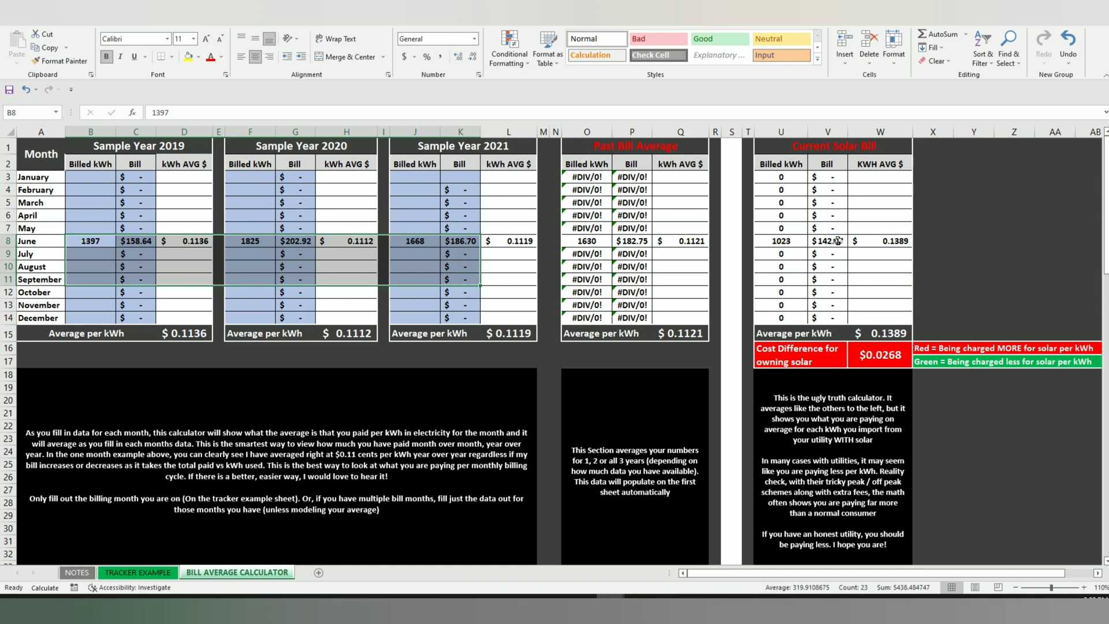
{"action": "left_click", "coordinate": [800, 240]}
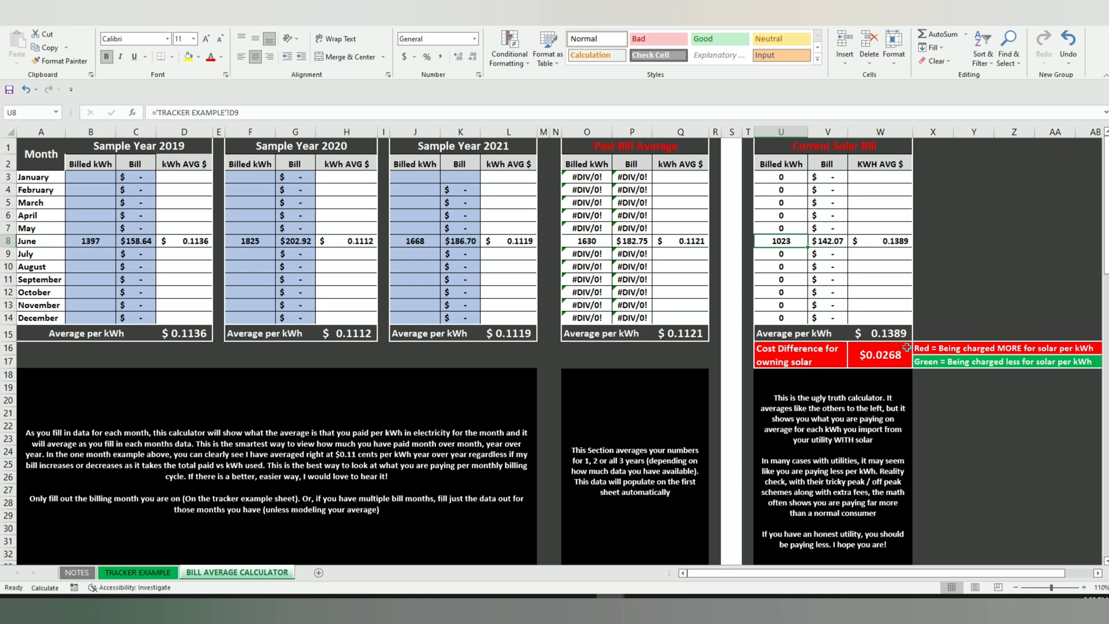
{"action": "left_click", "coordinate": [510, 332]}
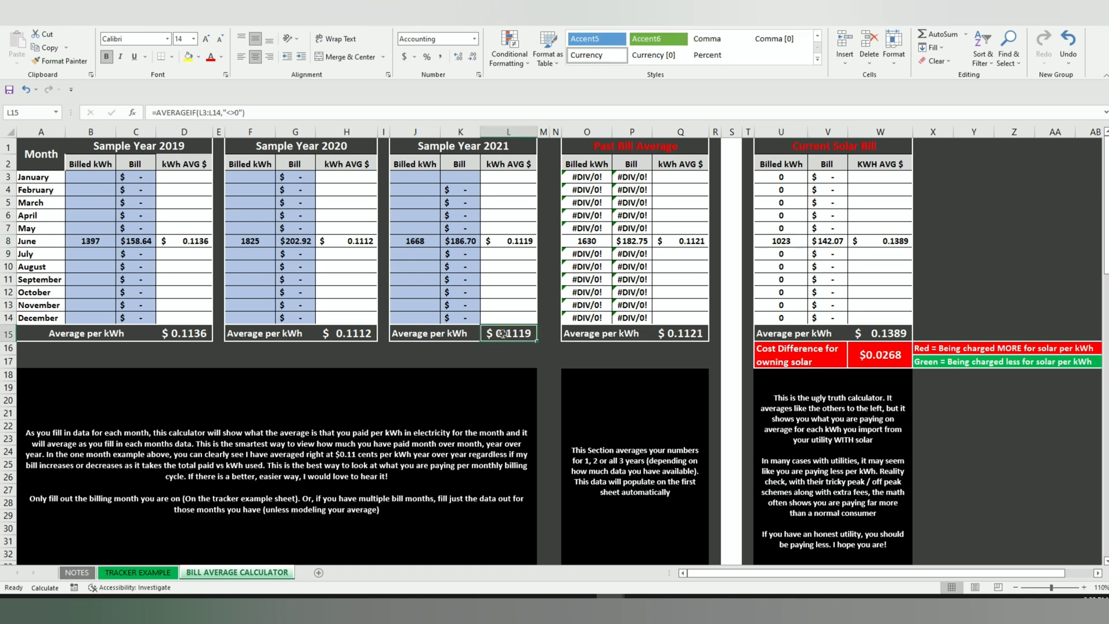
{"action": "left_click", "coordinate": [357, 335]}
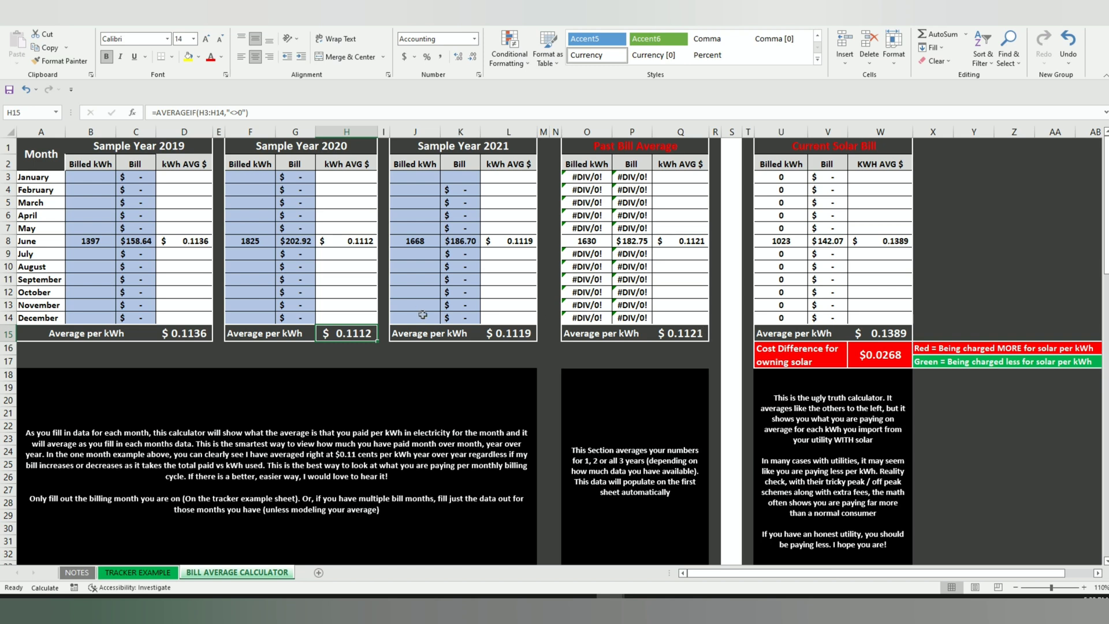
{"action": "left_click", "coordinate": [889, 337]}
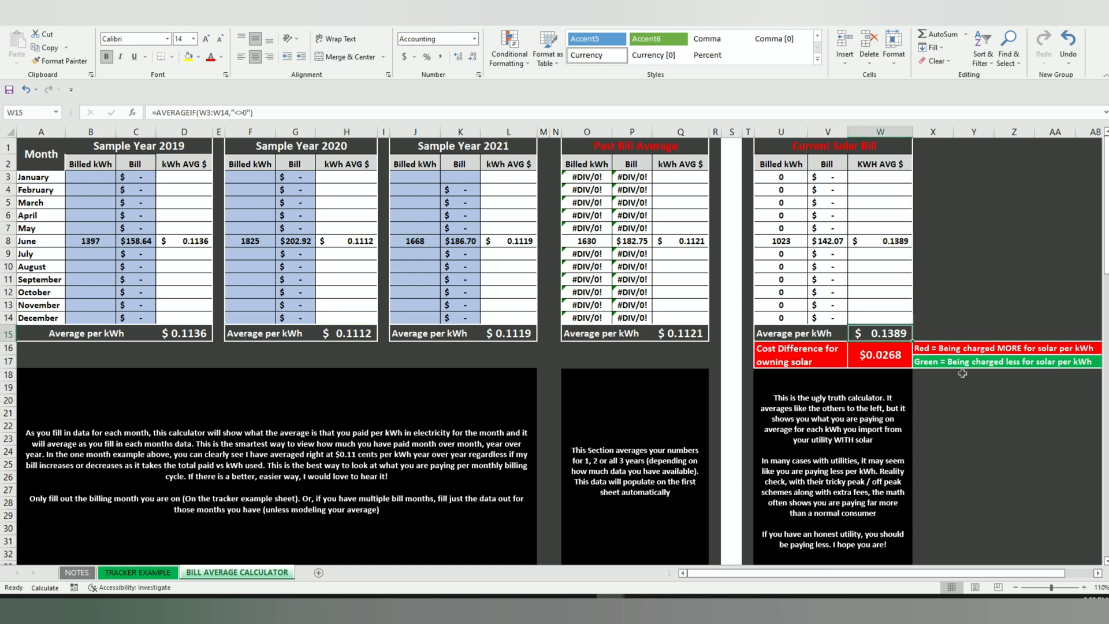
{"action": "left_click", "coordinate": [895, 242]}
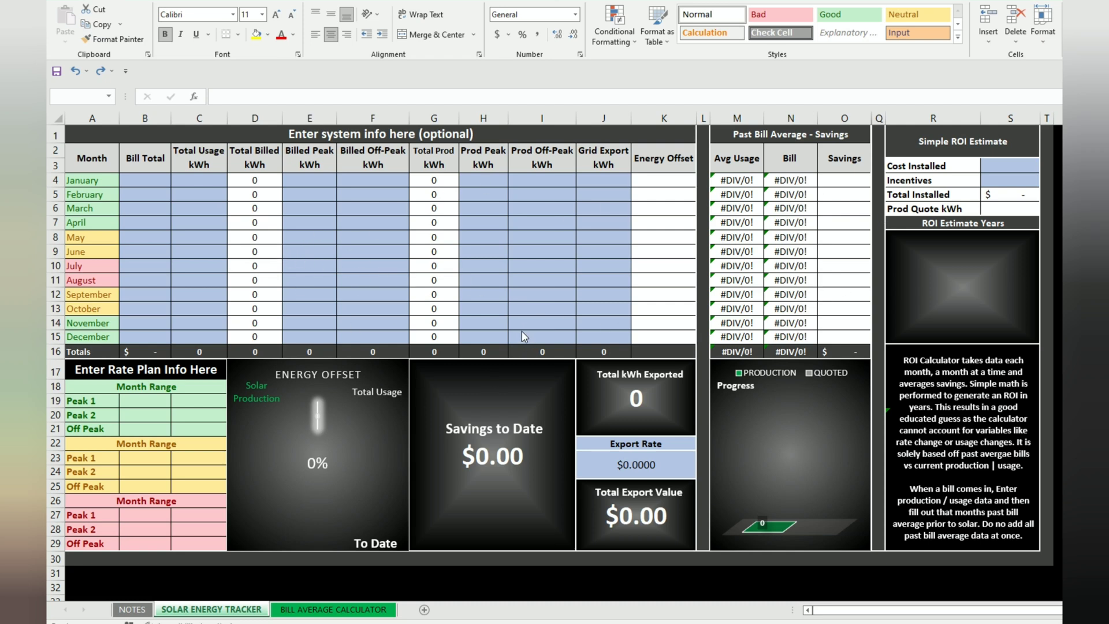
- On the blank SOLAR ENERGY TRACKER sheet, enter June's bill total of 142.07 and total usage of 1762 kWh
{"action": "left_click", "coordinate": [303, 134]}
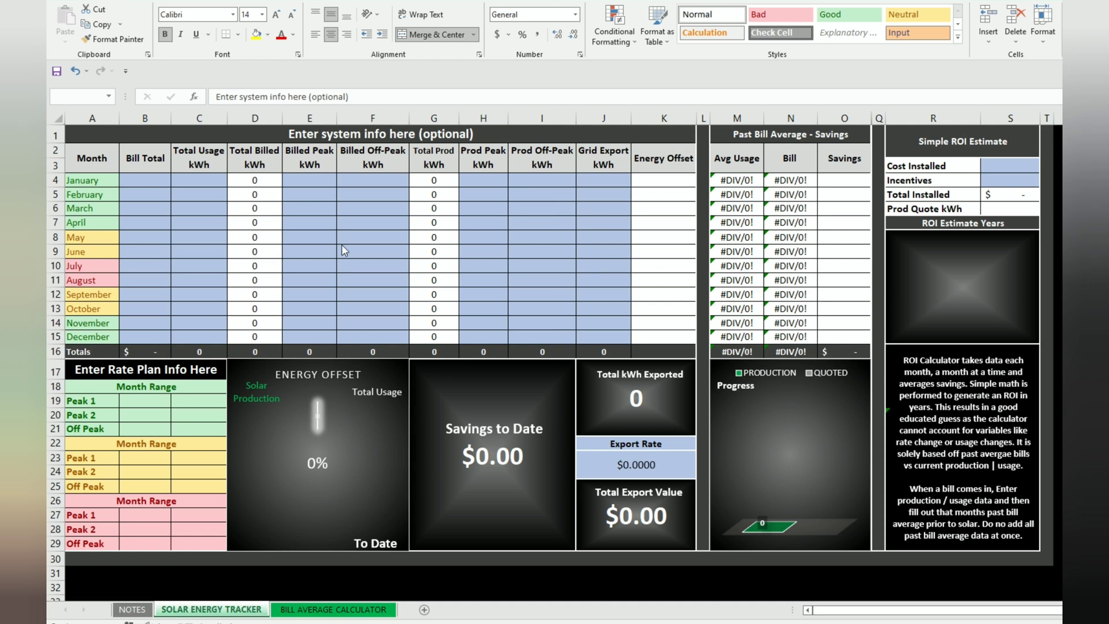
{"action": "left_click", "coordinate": [152, 252]}
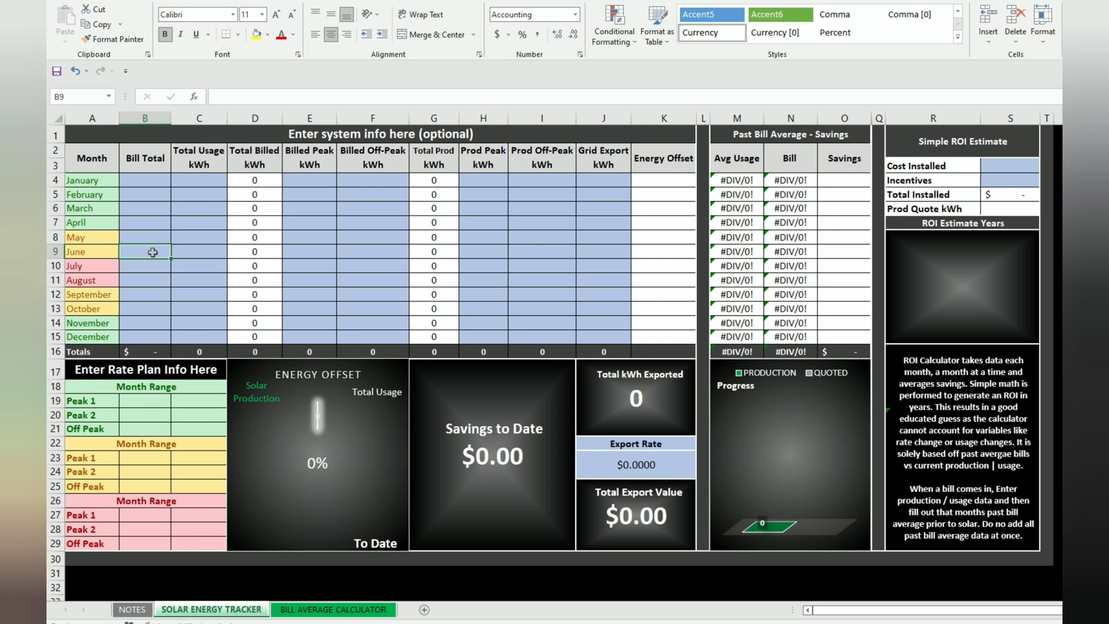
{"action": "type", "text": "142.07"}
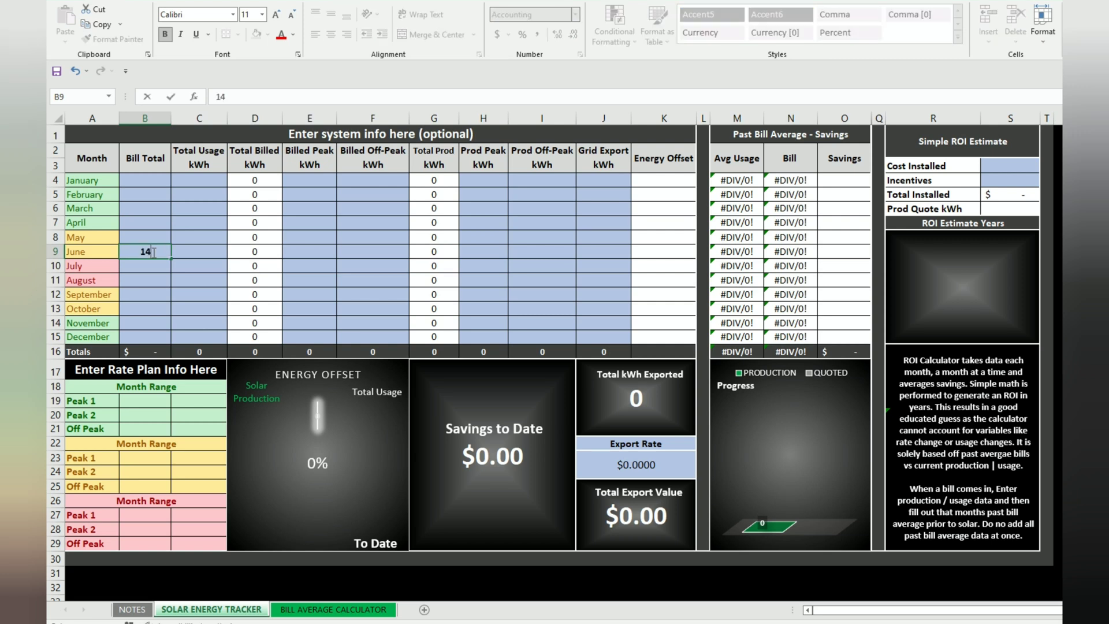
{"action": "left_click", "coordinate": [196, 251]}
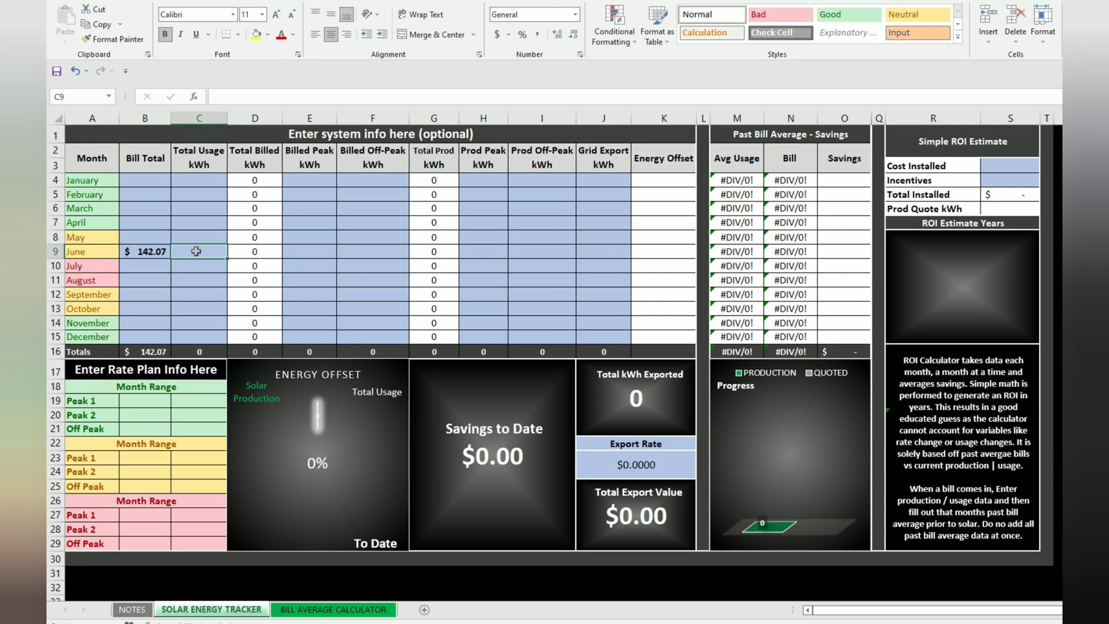
{"action": "type", "text": "1762"}
{"action": "key", "text": "Return"}
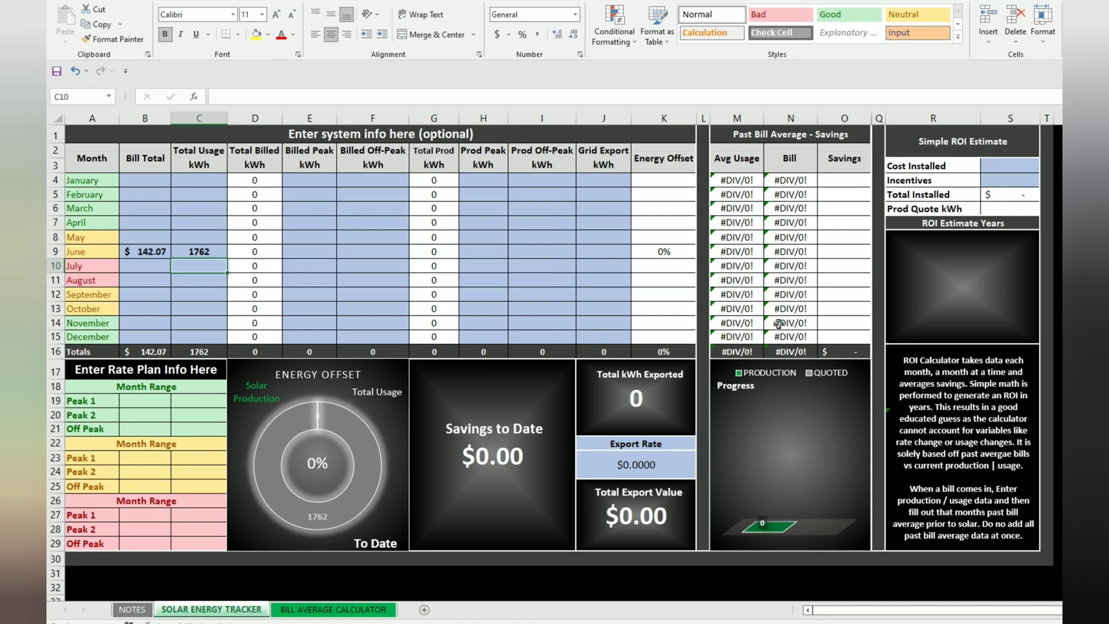
- Enter June's billed peak usage of 160 kWh and billed off-peak usage of 863 kWh
{"action": "left_click", "coordinate": [318, 248]}
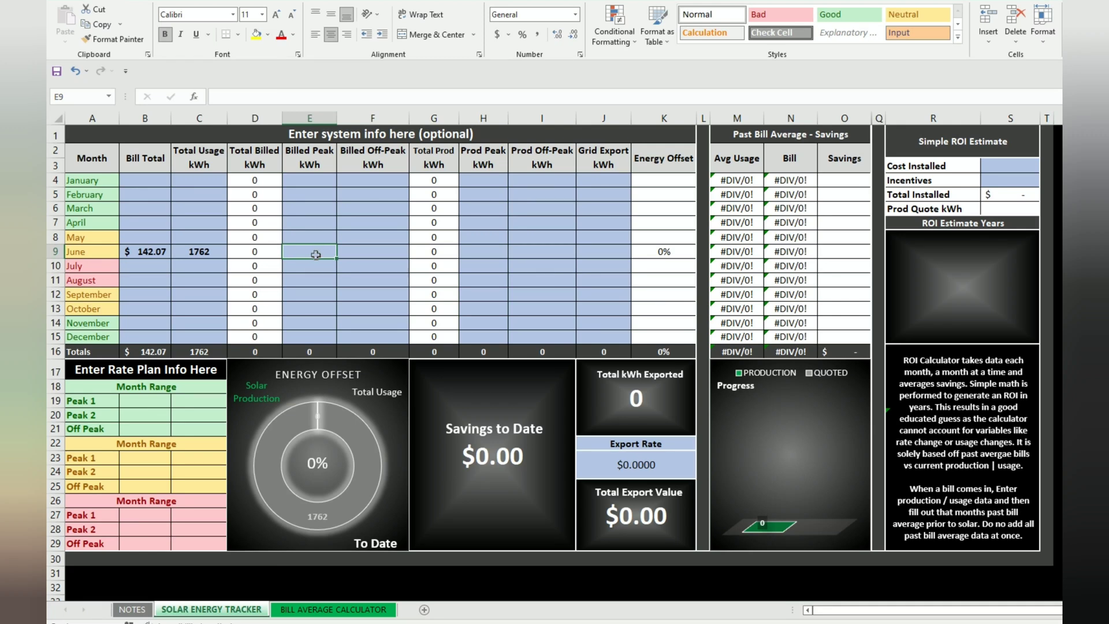
{"action": "type", "text": "160"}
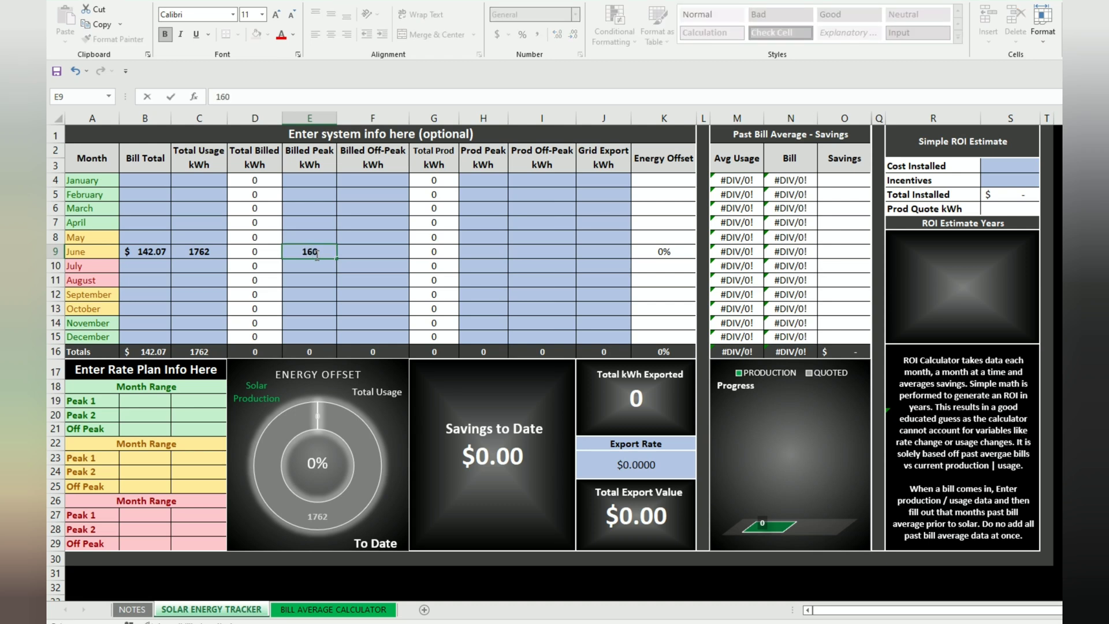
{"action": "left_click", "coordinate": [362, 251]}
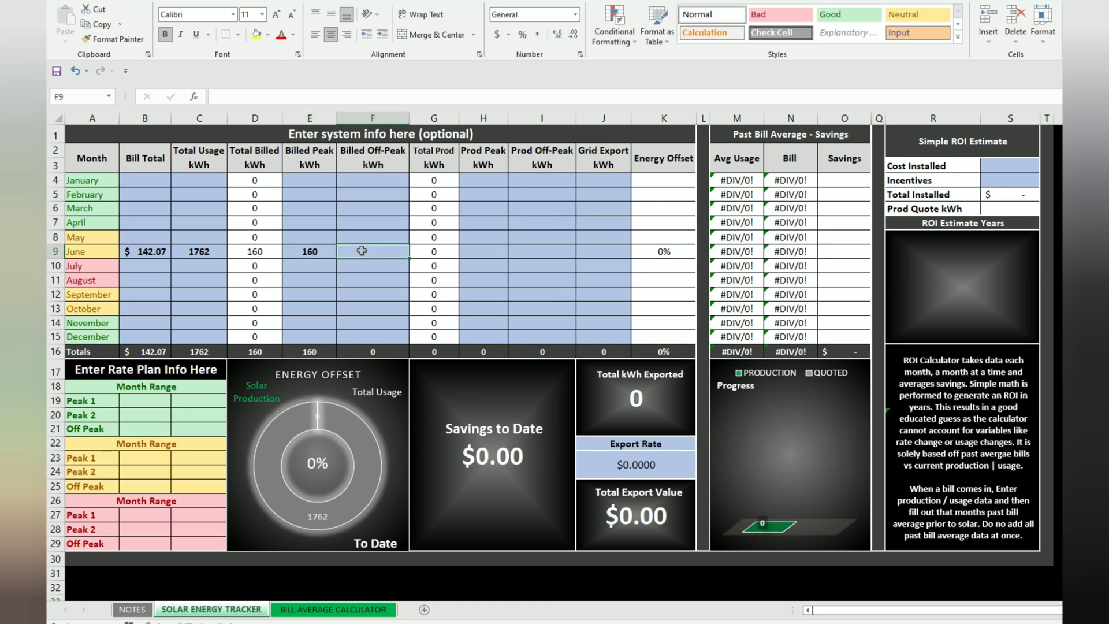
{"action": "type", "text": "863"}
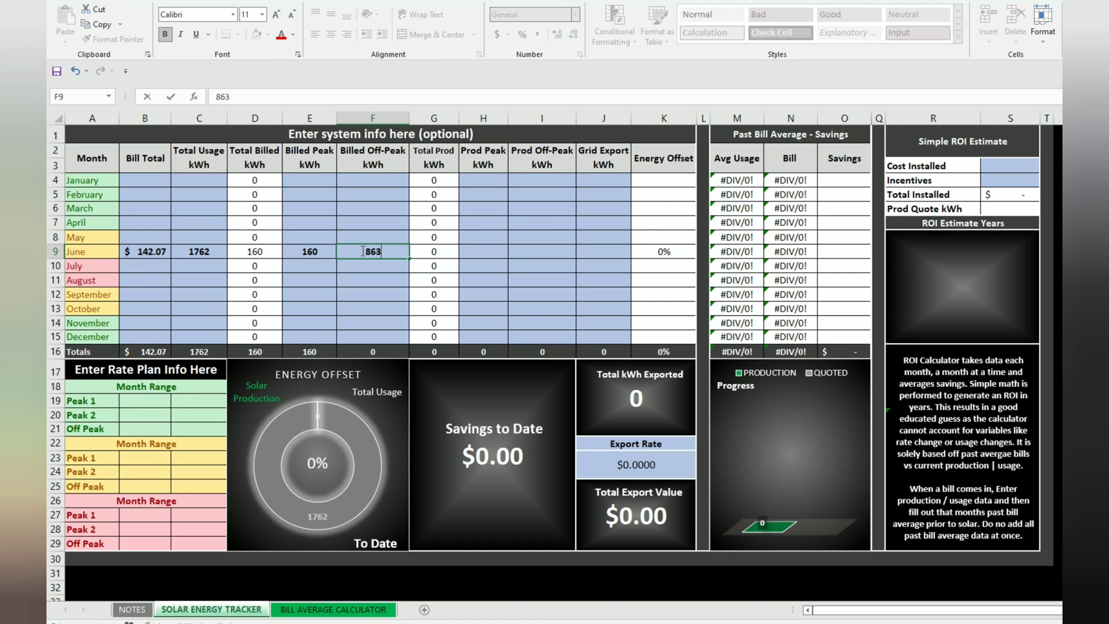
{"action": "key", "text": "Return"}
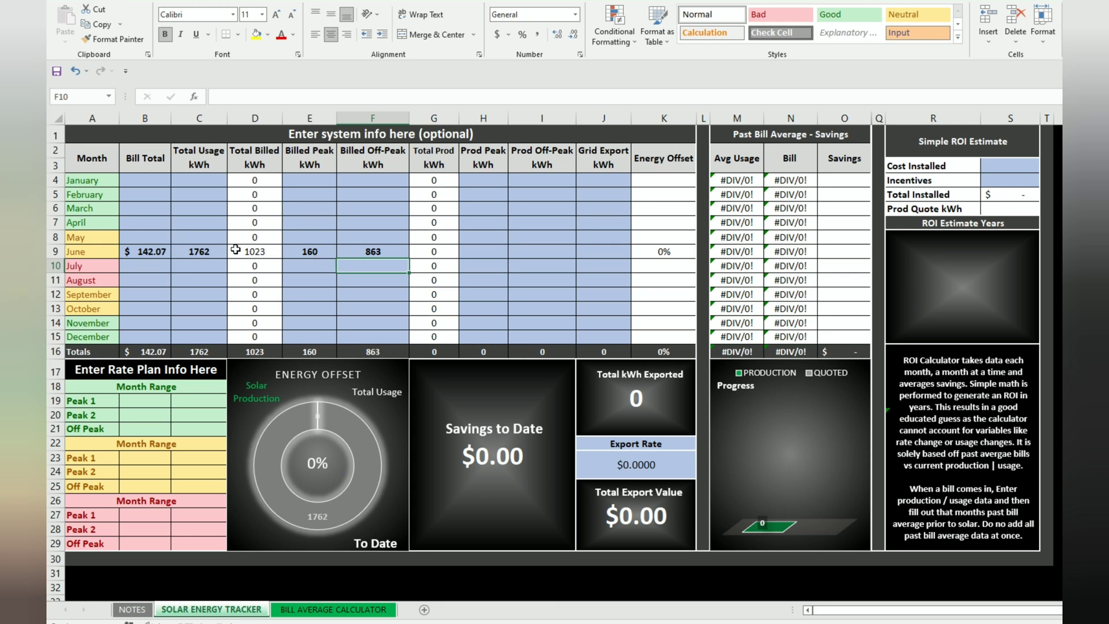
- Enter June's solar production of 245 kWh peak and 955 kWh off-peak
{"action": "left_click", "coordinate": [479, 251]}
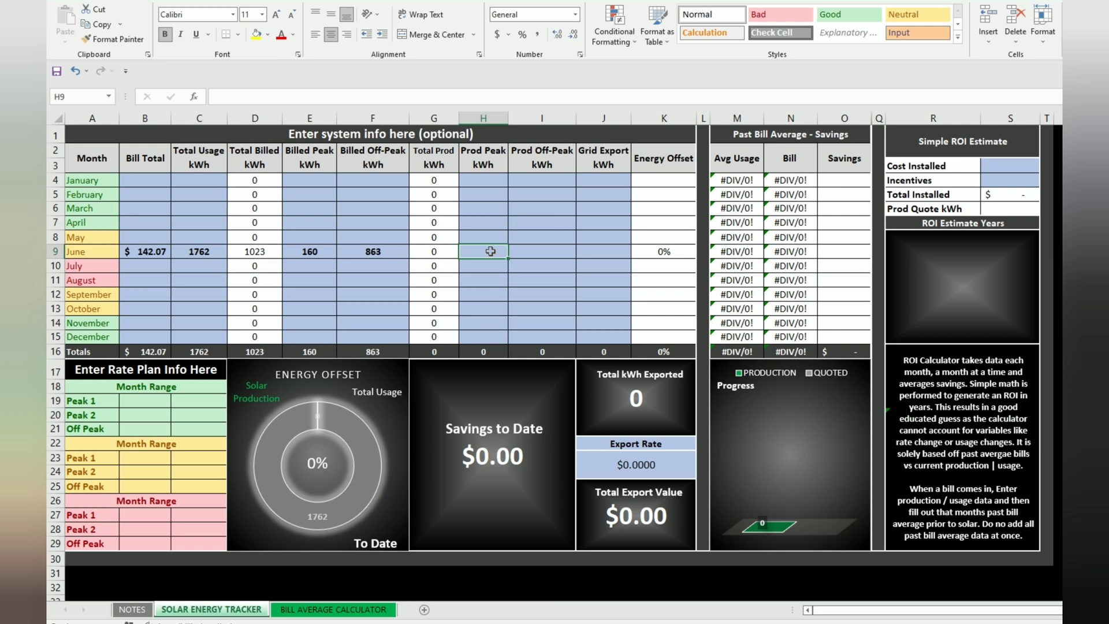
{"action": "type", "text": "245"}
{"action": "key", "text": "Return"}
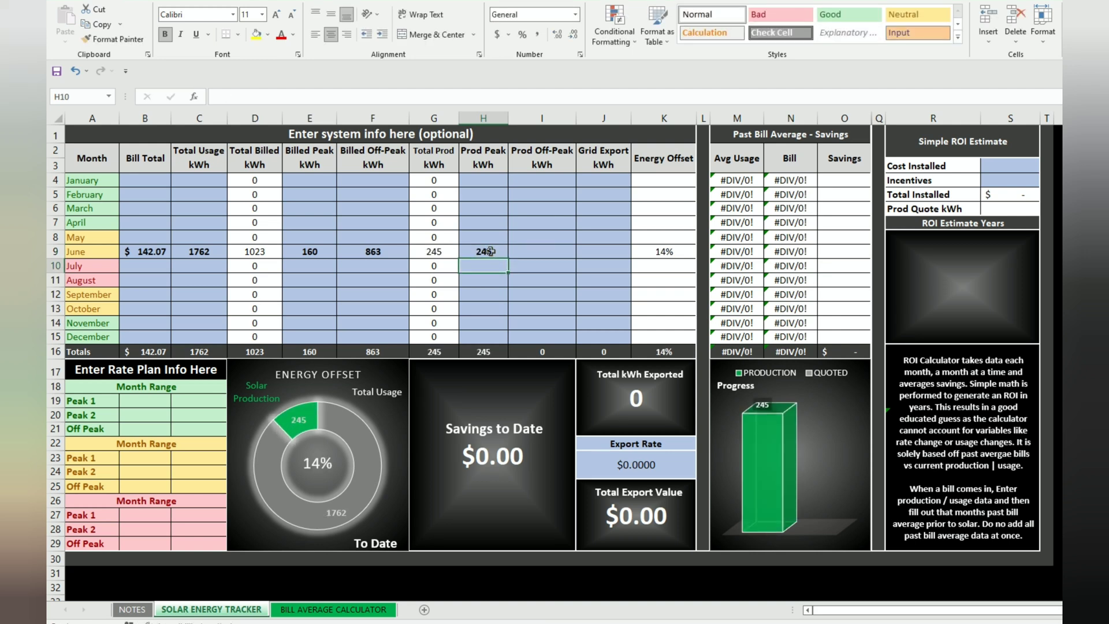
{"action": "left_click", "coordinate": [541, 249]}
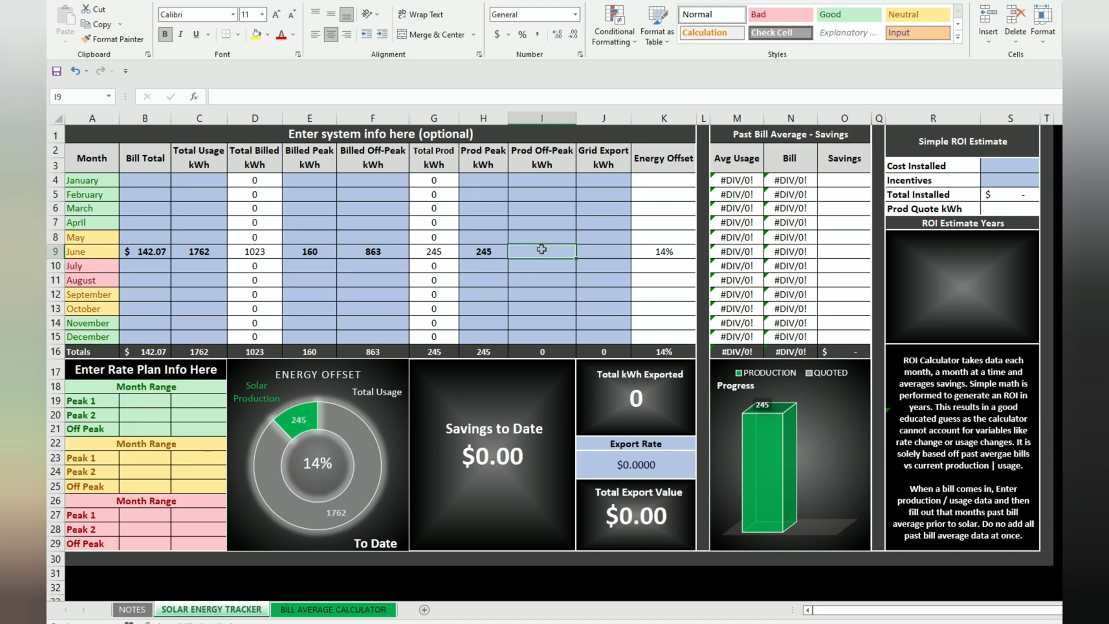
{"action": "type", "text": "955"}
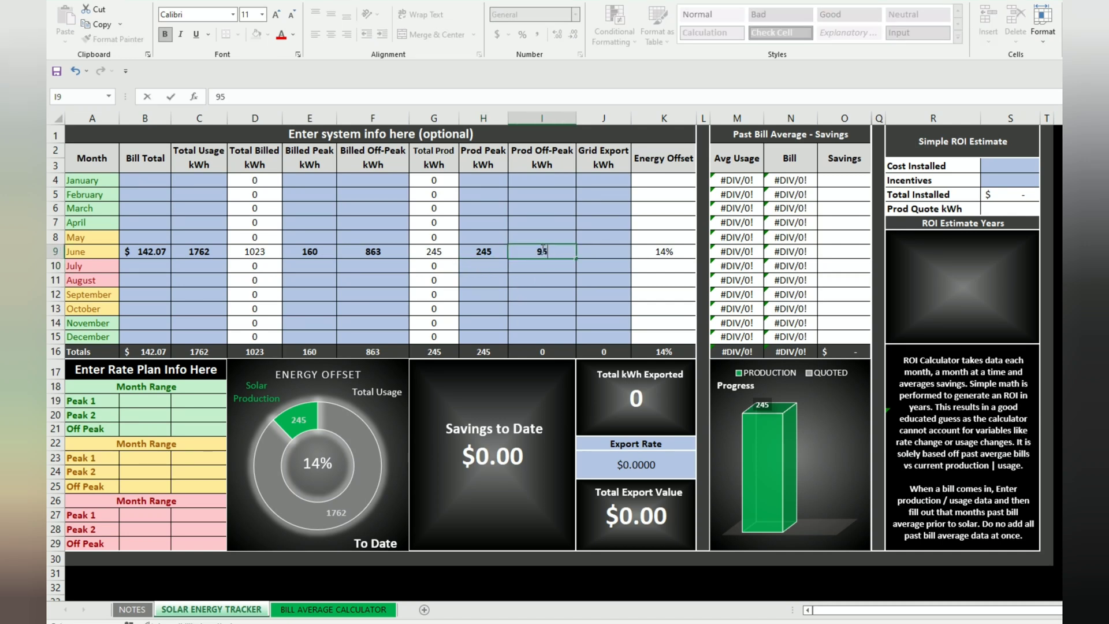
{"action": "key", "text": "Return"}
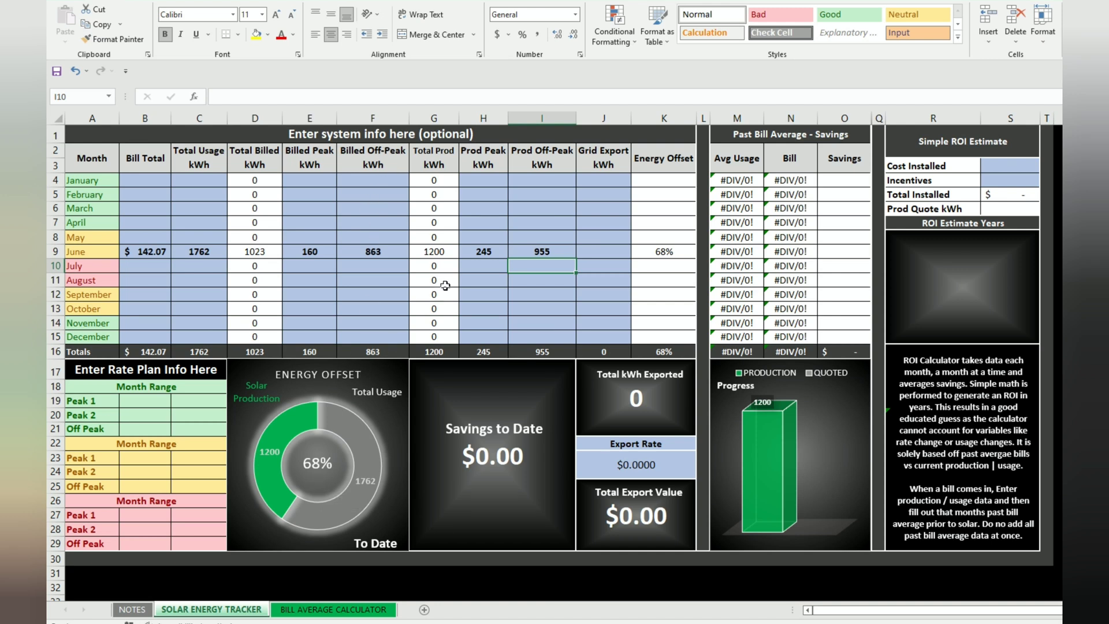
- Examine June's Energy Offset formula alongside the Energy Offset chart's data series and labels
{"action": "left_click", "coordinate": [678, 252]}
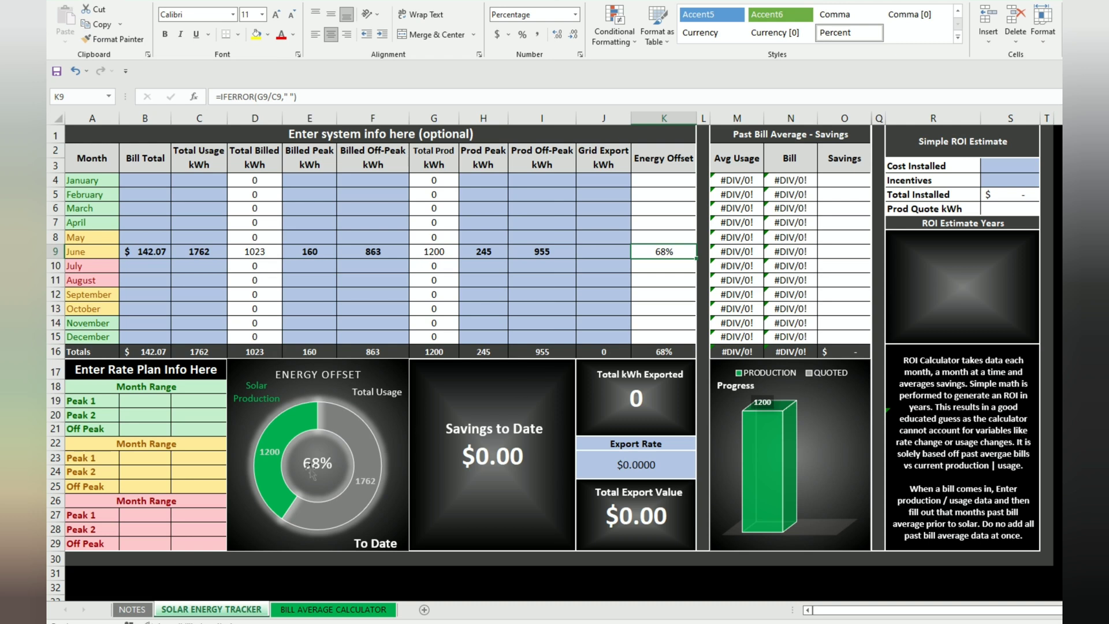
{"action": "left_click", "coordinate": [321, 493]}
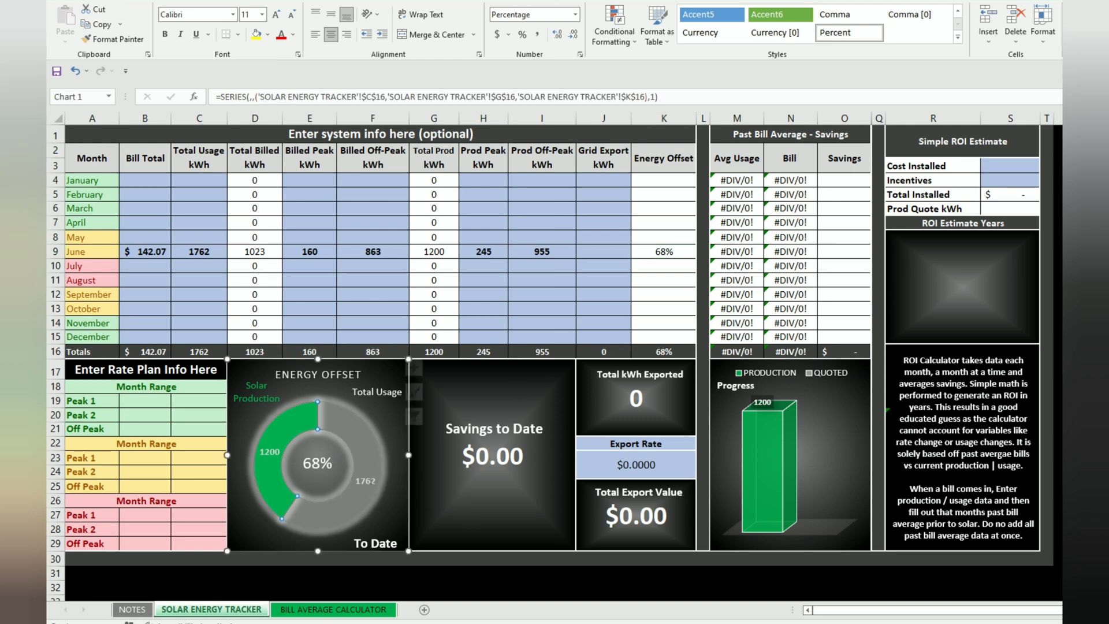
{"action": "left_click", "coordinate": [266, 453]}
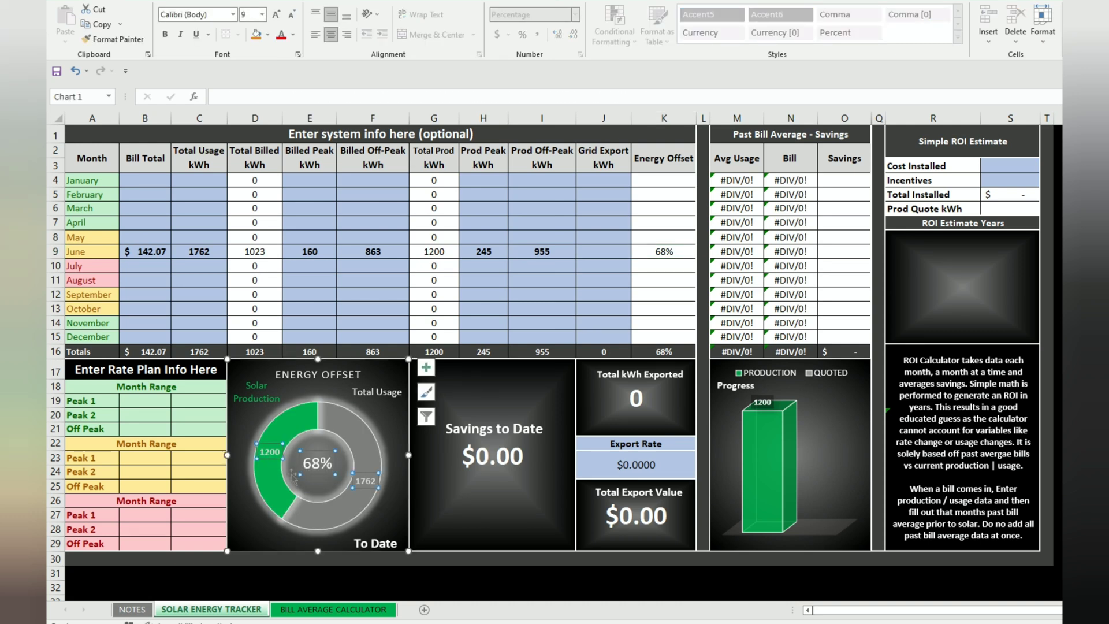
{"action": "left_click", "coordinate": [653, 252]}
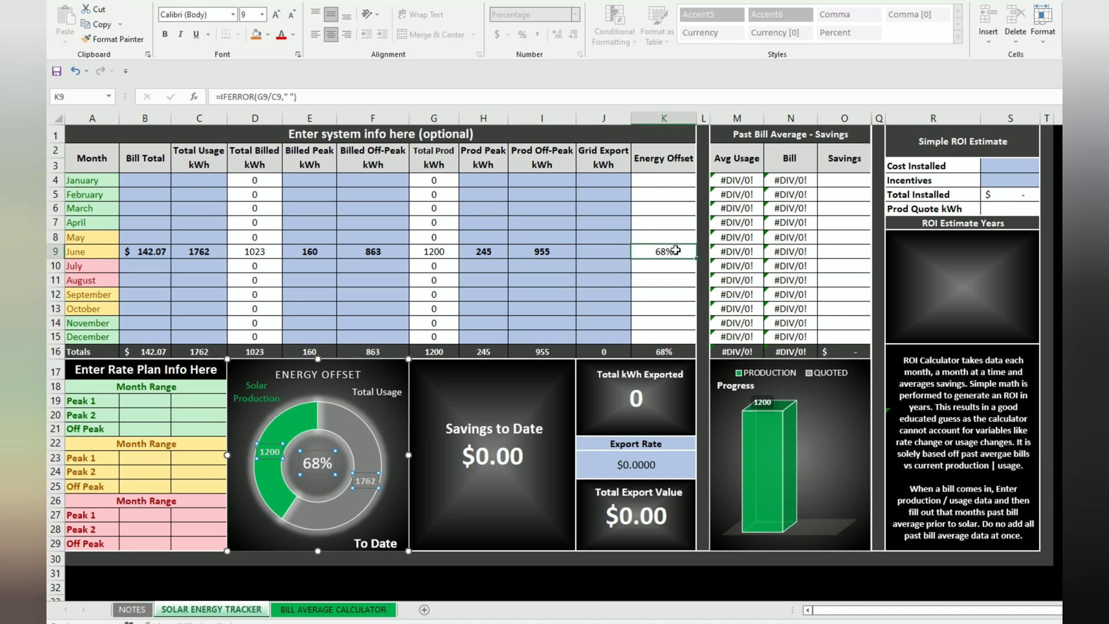
- Enter June's grid export of 646 kWh and set the export rate to $0.0281
{"action": "left_click", "coordinate": [616, 250]}
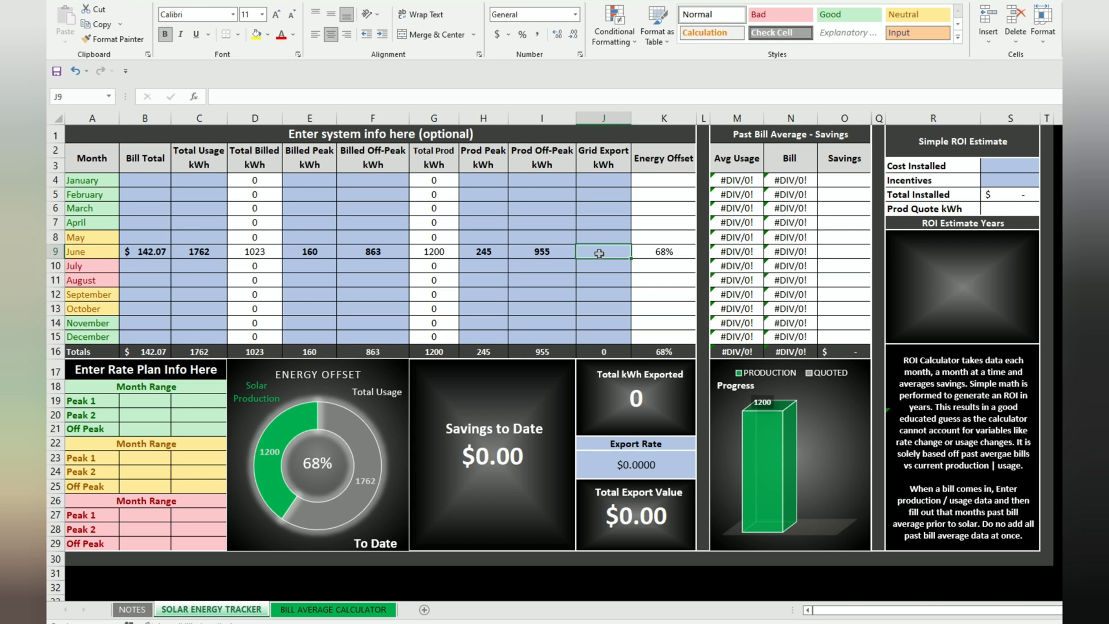
{"action": "type", "text": "646"}
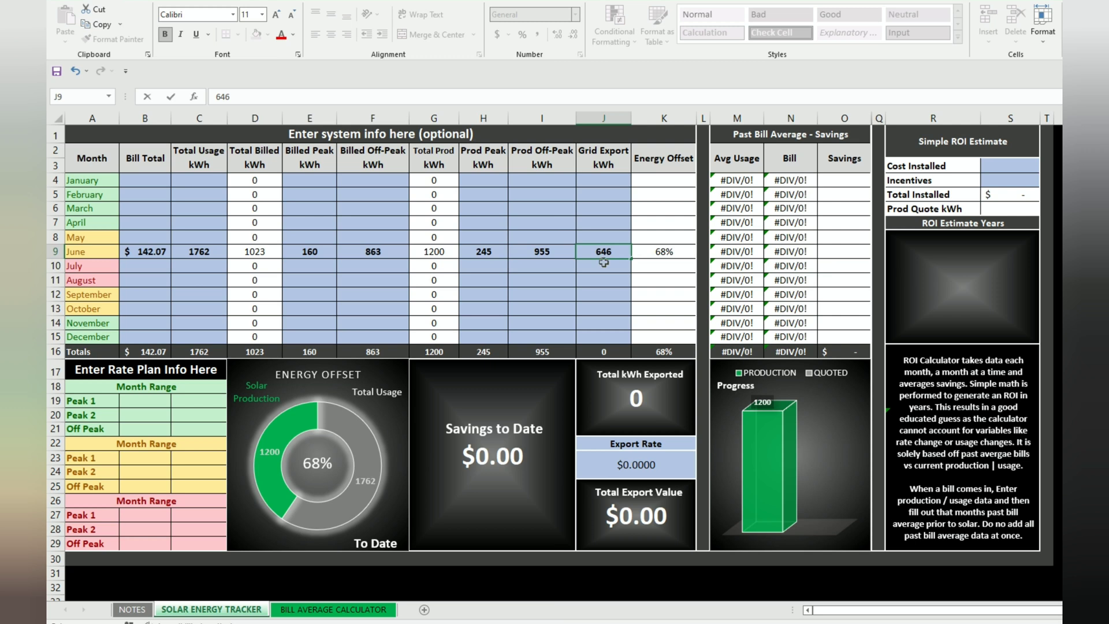
{"action": "key", "text": "Return"}
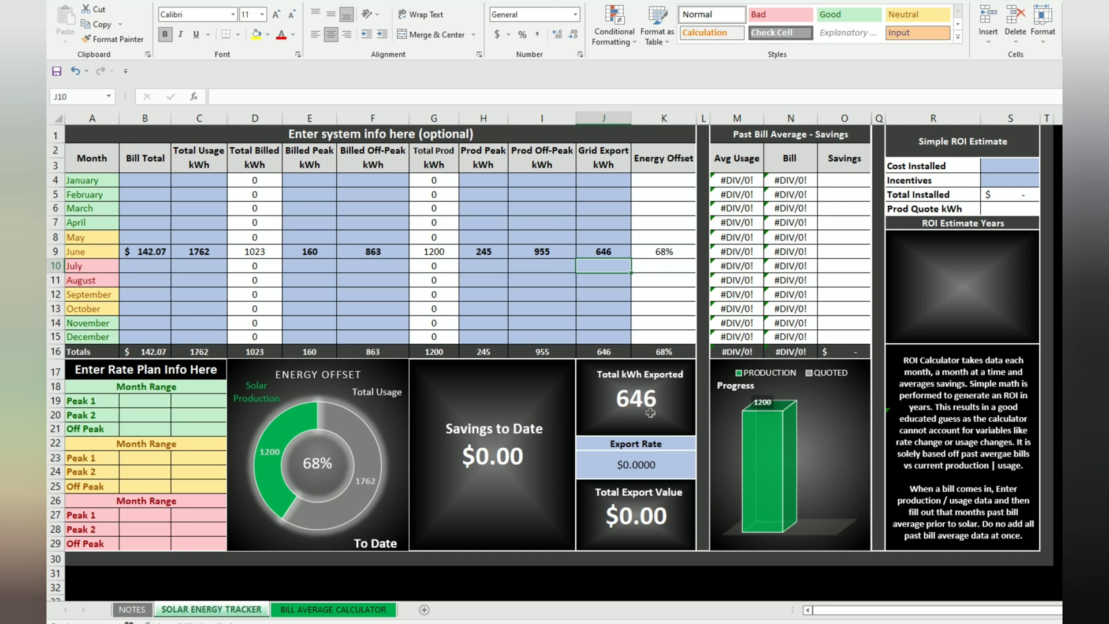
{"action": "left_click", "coordinate": [650, 471]}
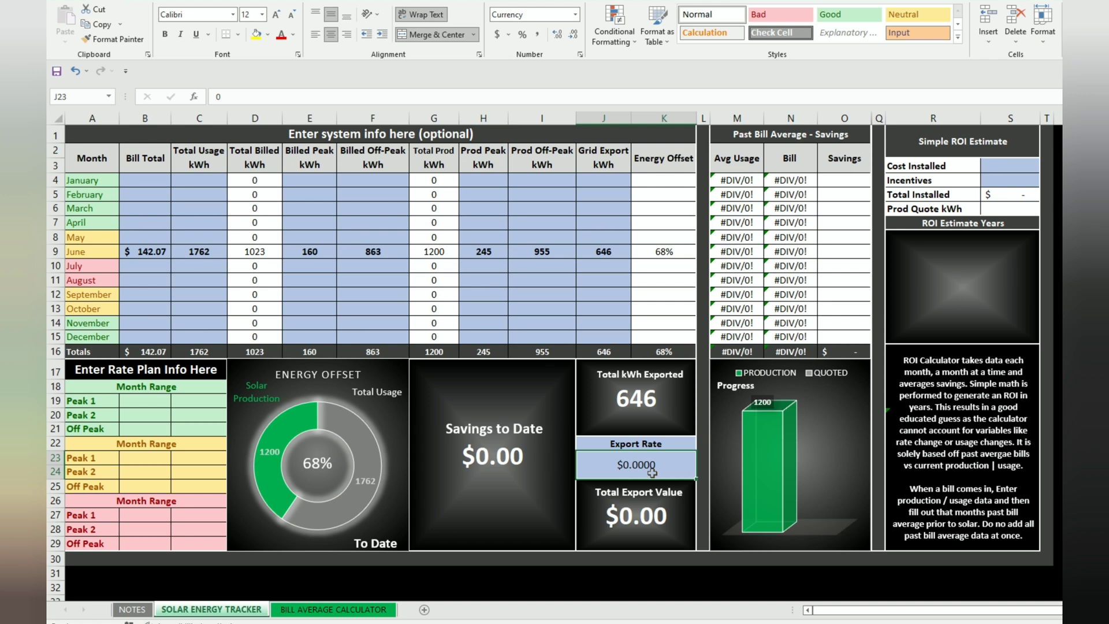
{"action": "double_click", "coordinate": [653, 473]}
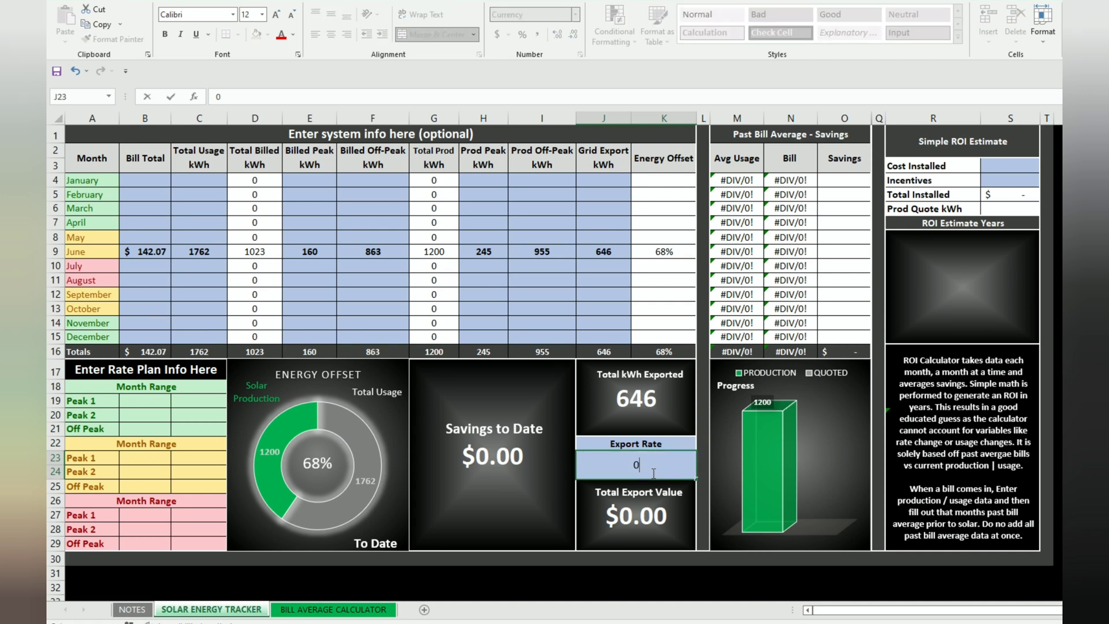
{"action": "type", "text": ".0281"}
{"action": "key", "text": "Return"}
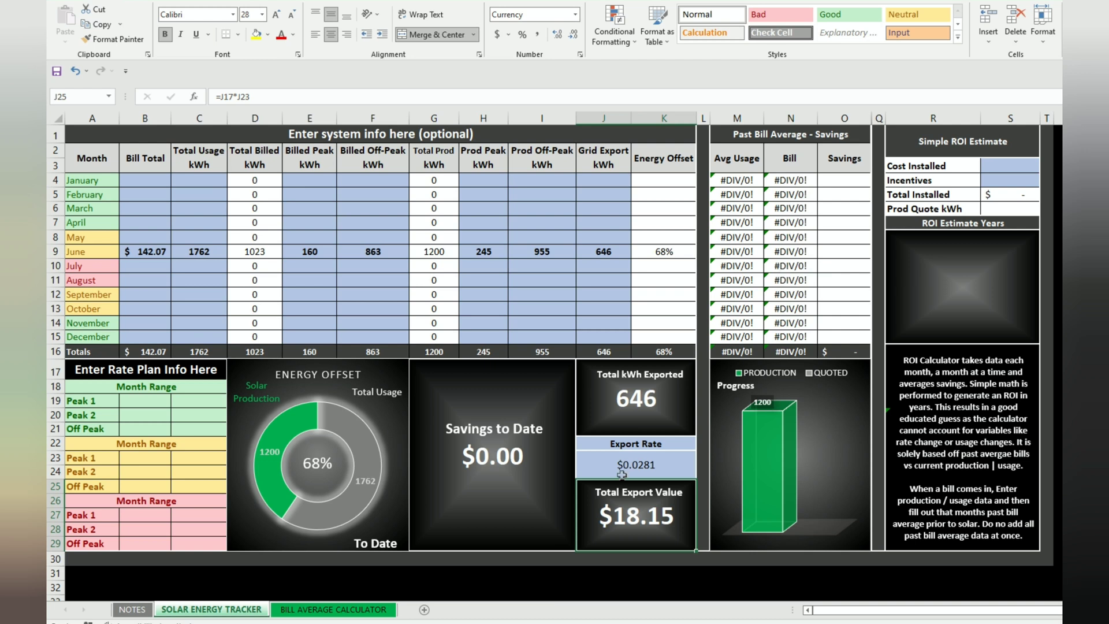
- In the Simple ROI Estimate, enter an installed cost of 17500 and incentives of 5550, and check the Total Installed row
{"action": "left_click", "coordinate": [1016, 165]}
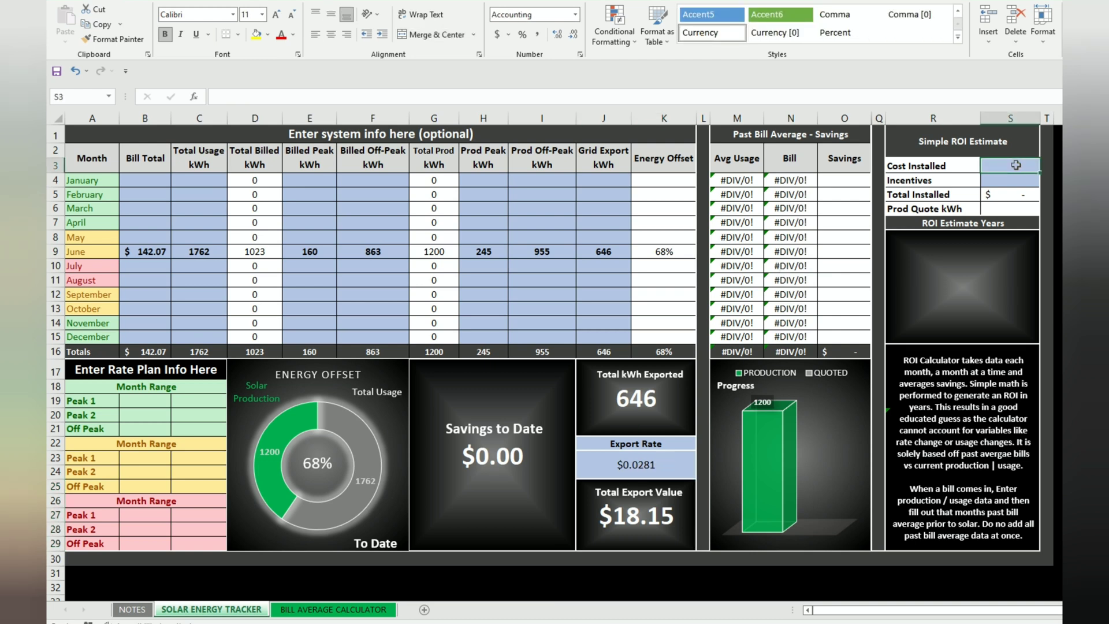
{"action": "type", "text": "17500"}
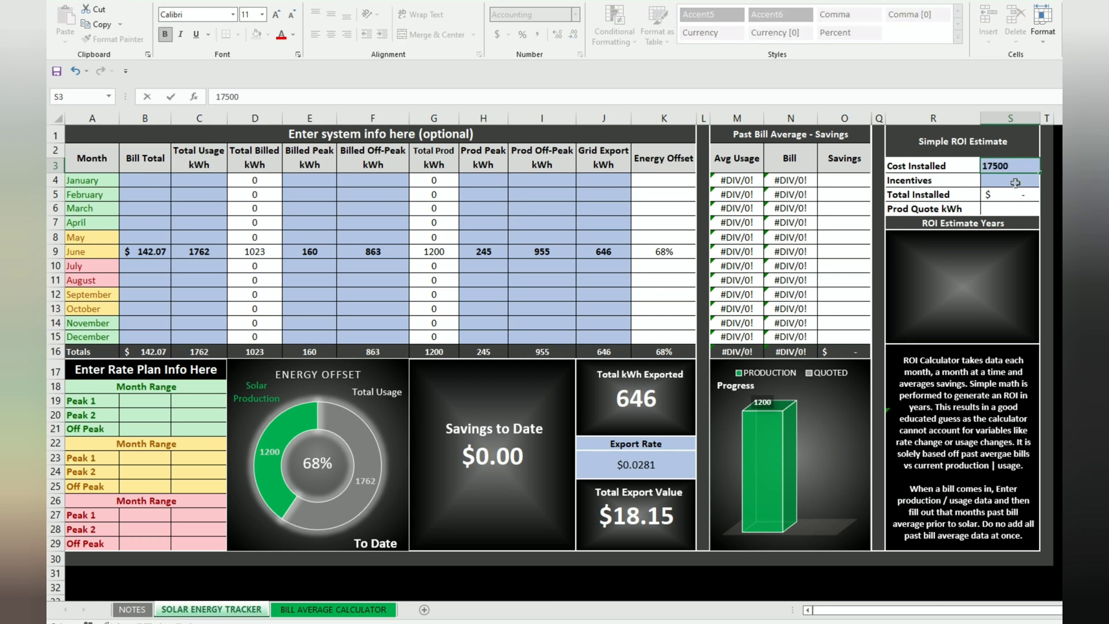
{"action": "left_click", "coordinate": [1015, 182]}
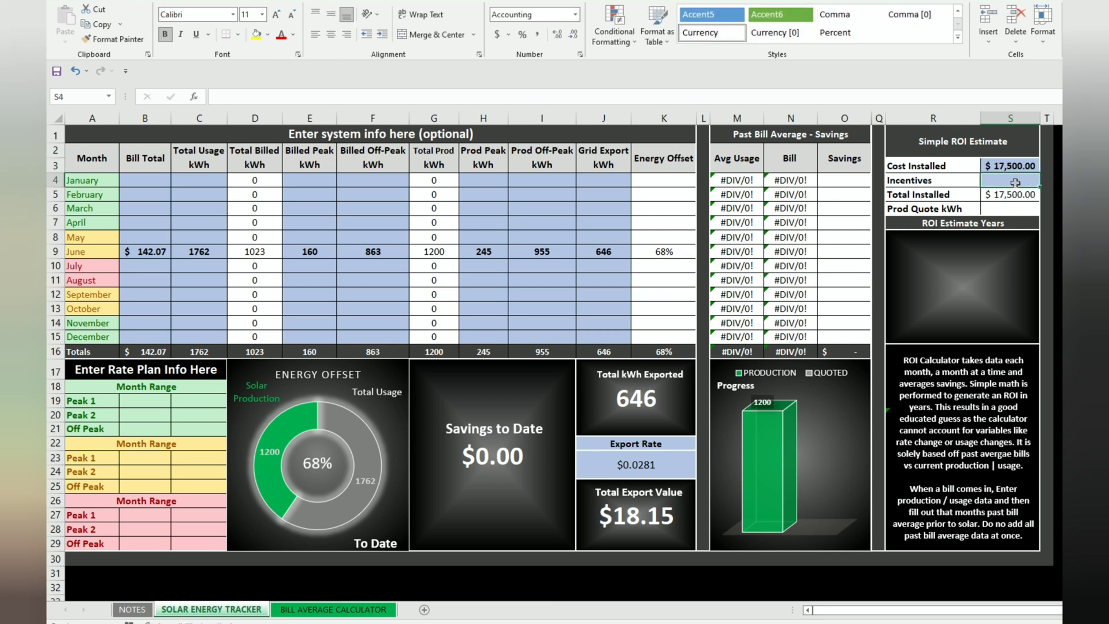
{"action": "type", "text": "5550"}
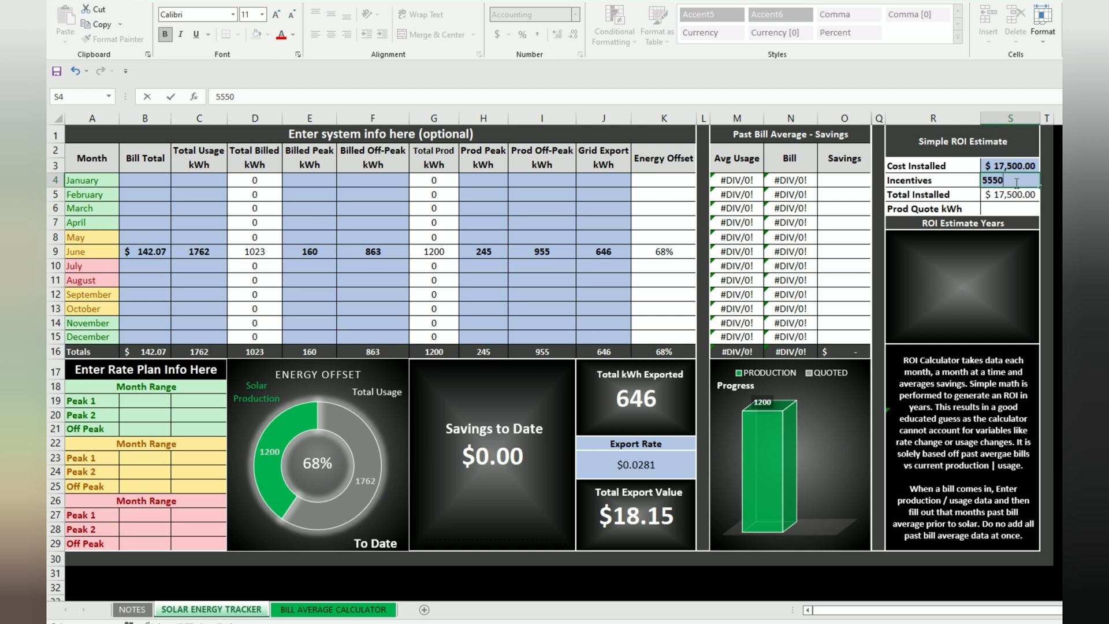
{"action": "key", "text": "Return"}
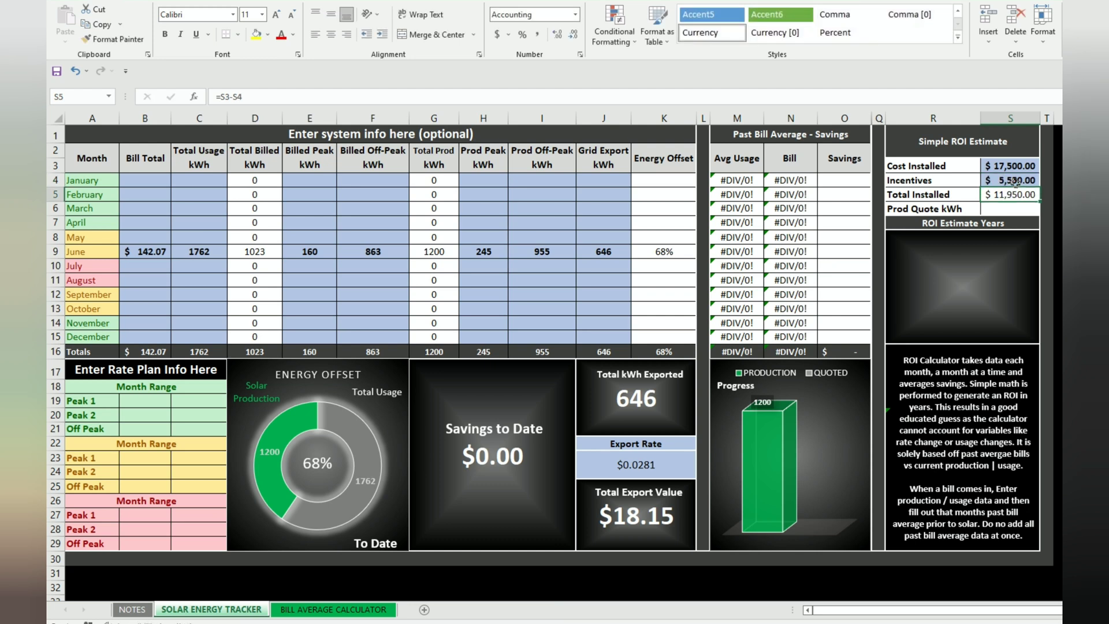
{"action": "left_click", "coordinate": [957, 194]}
{"action": "left_click_drag", "start_coordinate": [957, 195], "coordinate": [994, 196]}
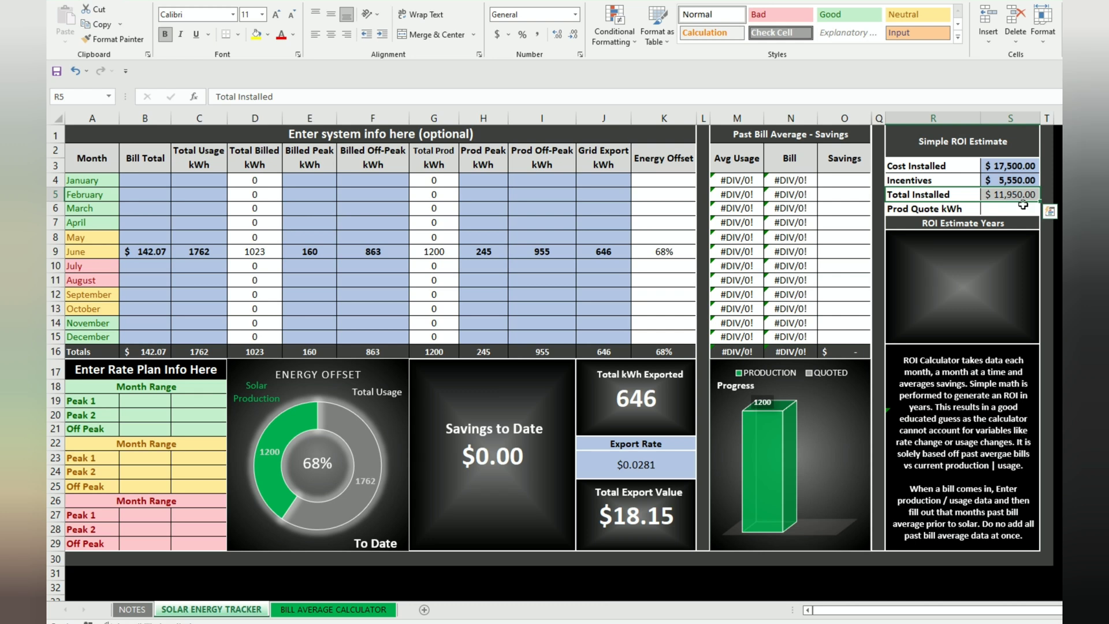
{"action": "key", "text": "ctrl+z"}
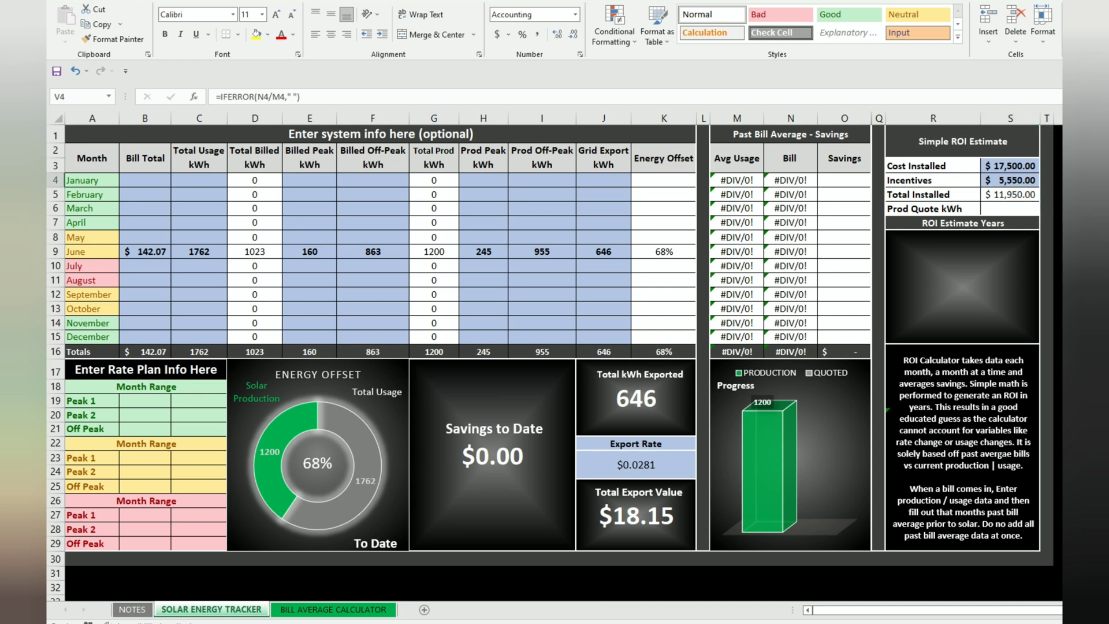
- Set the Prod Quote kWh value in the Simple ROI Estimate to 13627
{"action": "left_click", "coordinate": [1001, 210]}
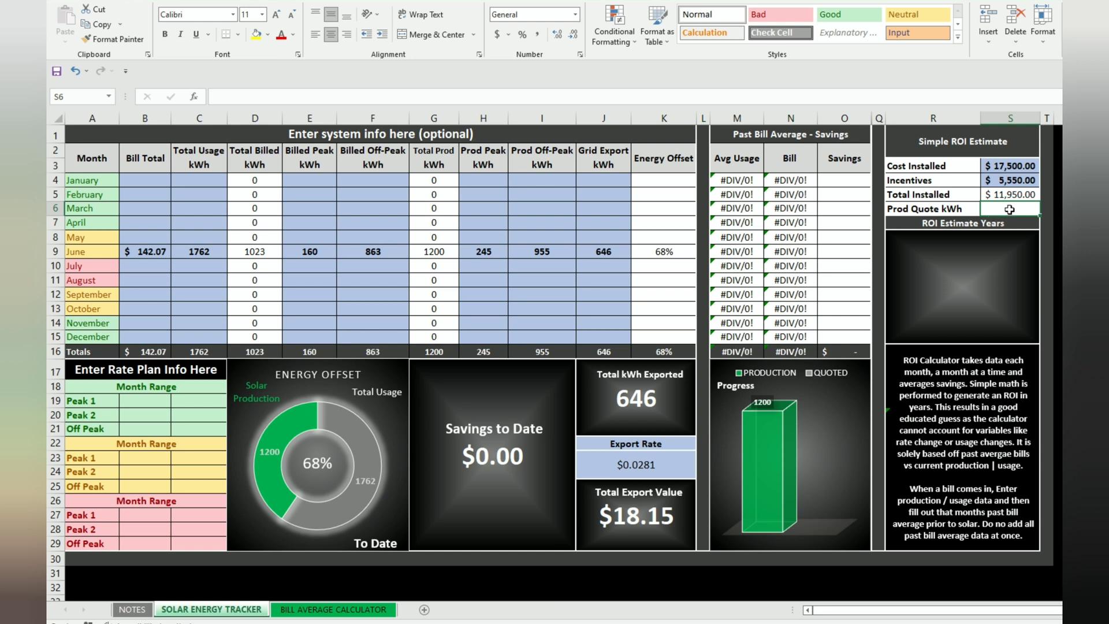
{"action": "type", "text": "13627"}
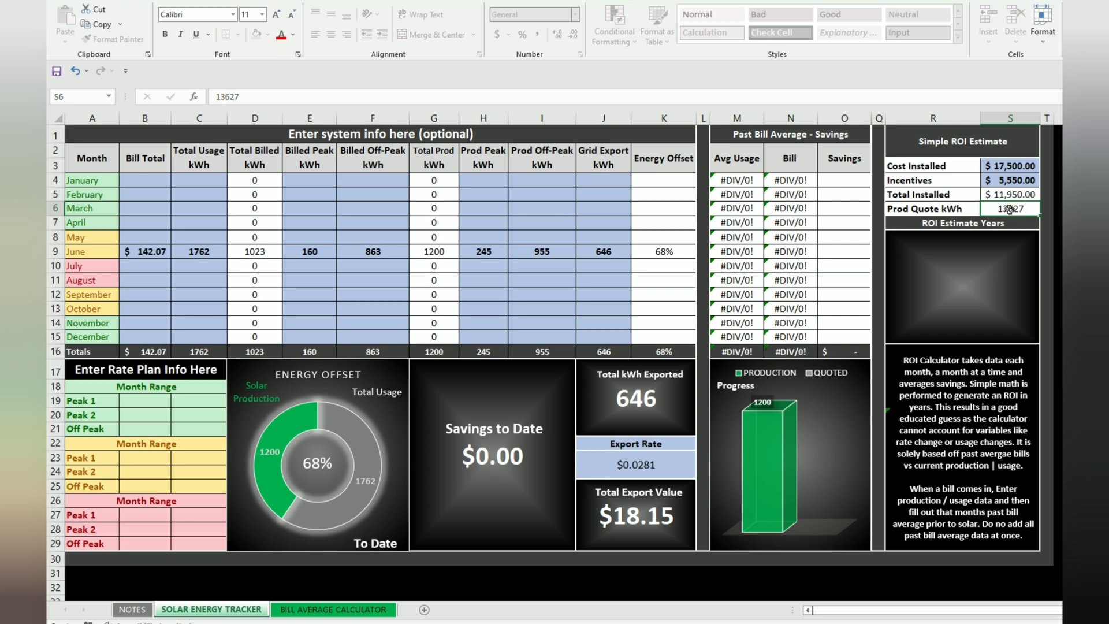
{"action": "key", "text": "Return"}
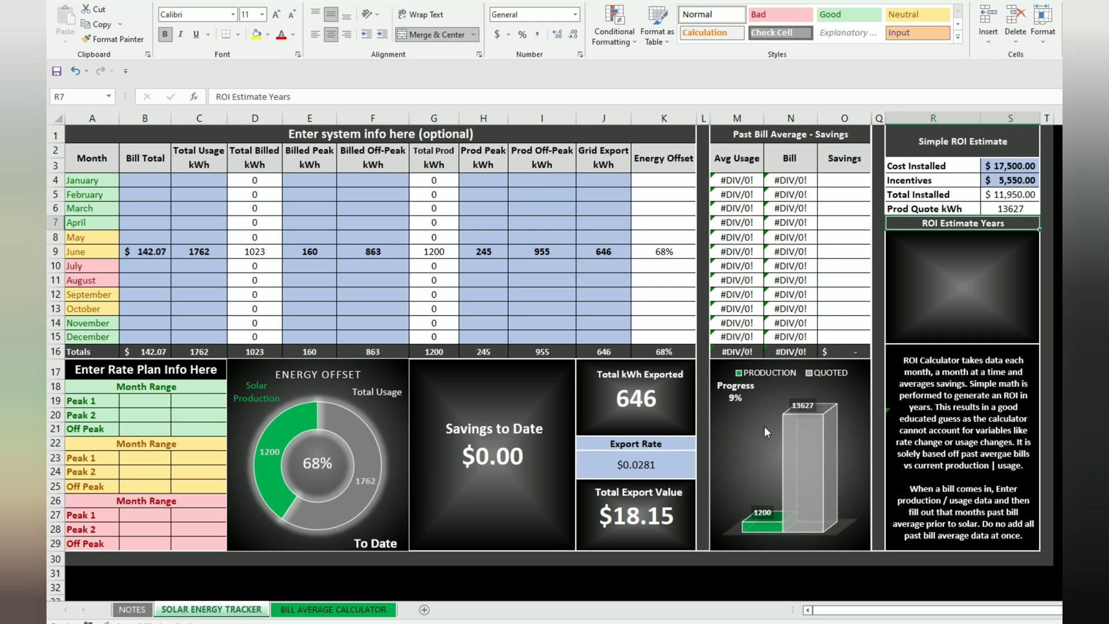
{"action": "mouse_move", "coordinate": [811, 428]}
{"action": "mouse_move", "coordinate": [784, 531]}
- In the Bill Average Calculator, enter June's billed usage of 1397 kWh and bill of 158.64 for Sample Year 2019
{"action": "left_click", "coordinate": [317, 609]}
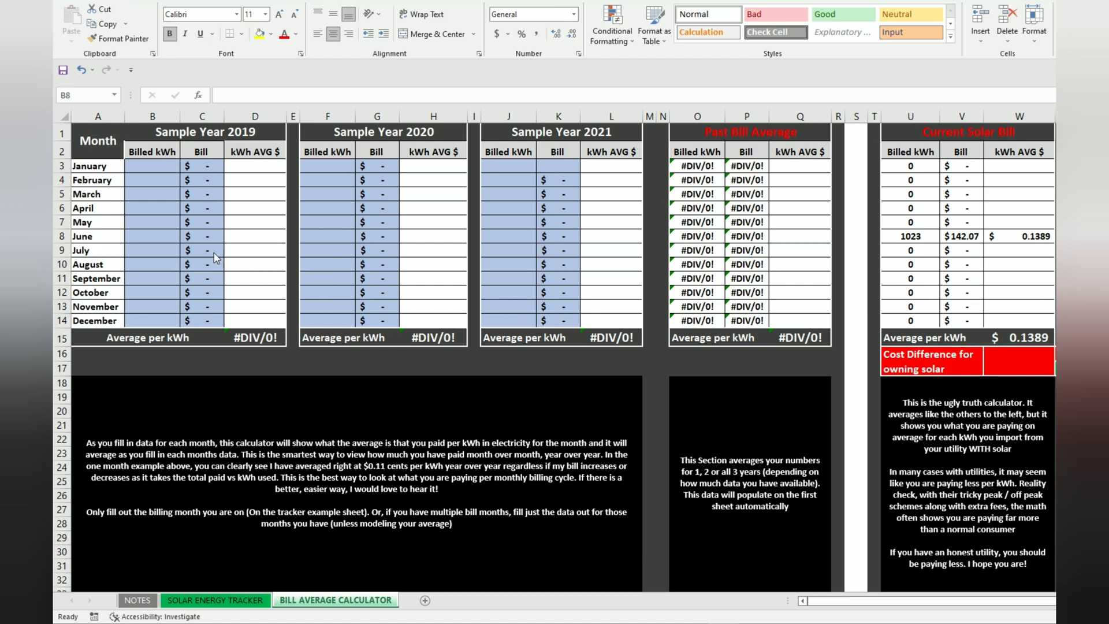
{"action": "left_click", "coordinate": [143, 234]}
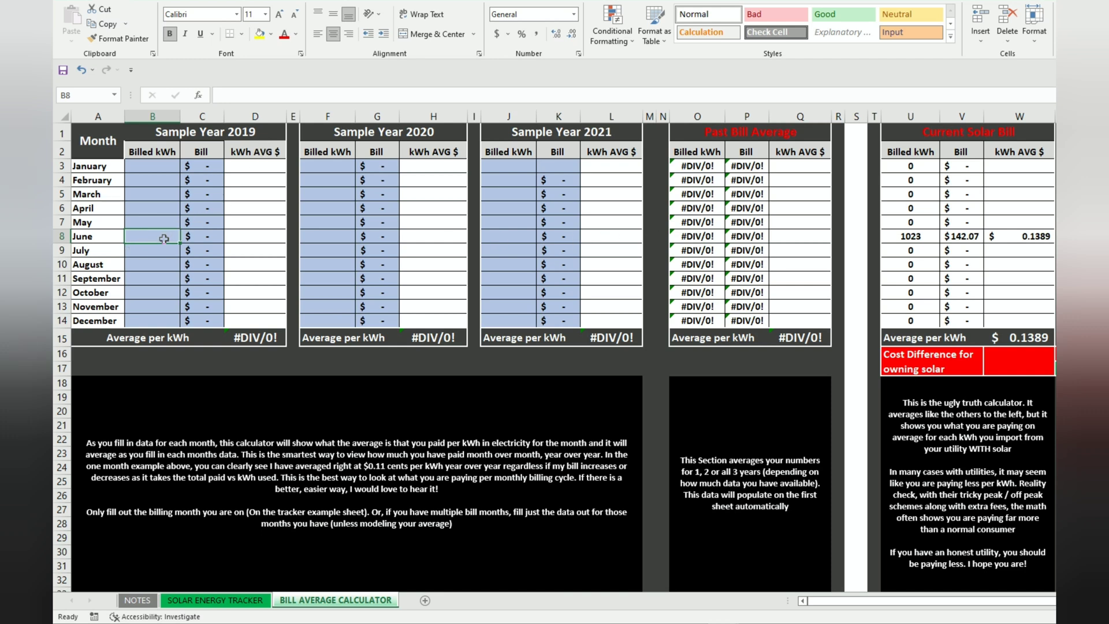
{"action": "type", "text": "13"}
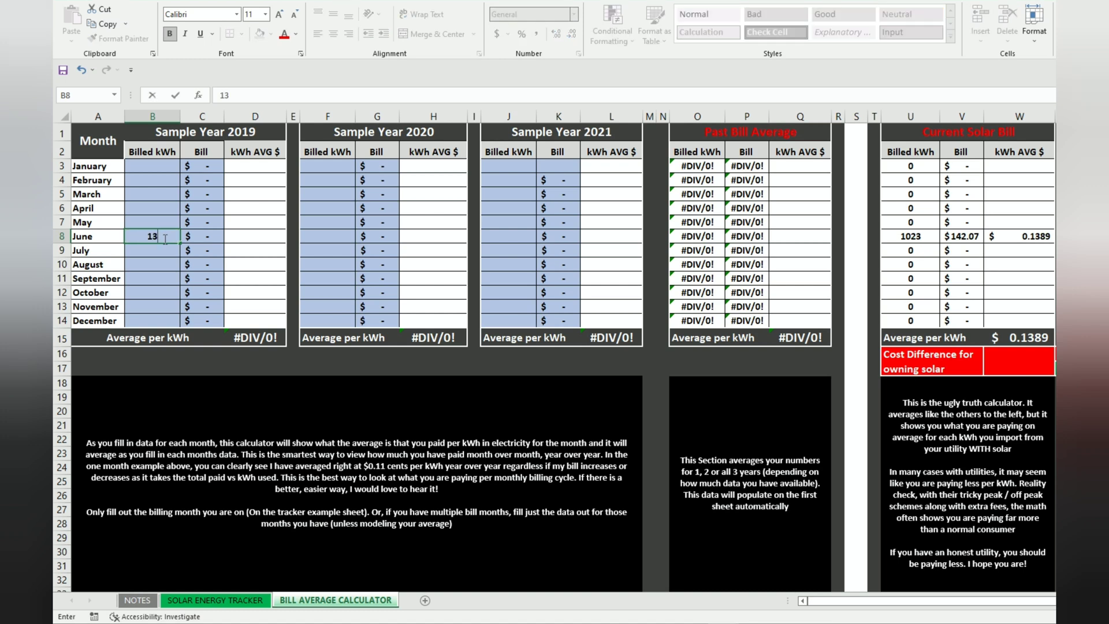
{"action": "type", "text": "97"}
{"action": "key", "text": "Return"}
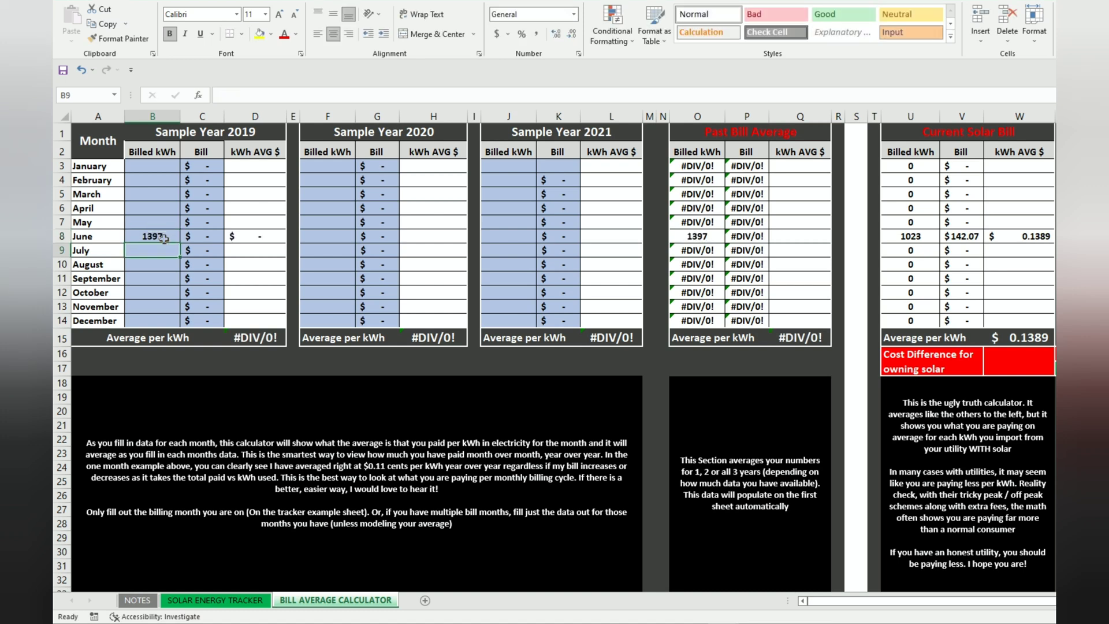
{"action": "left_click", "coordinate": [203, 236]}
{"action": "type", "text": "158.64"}
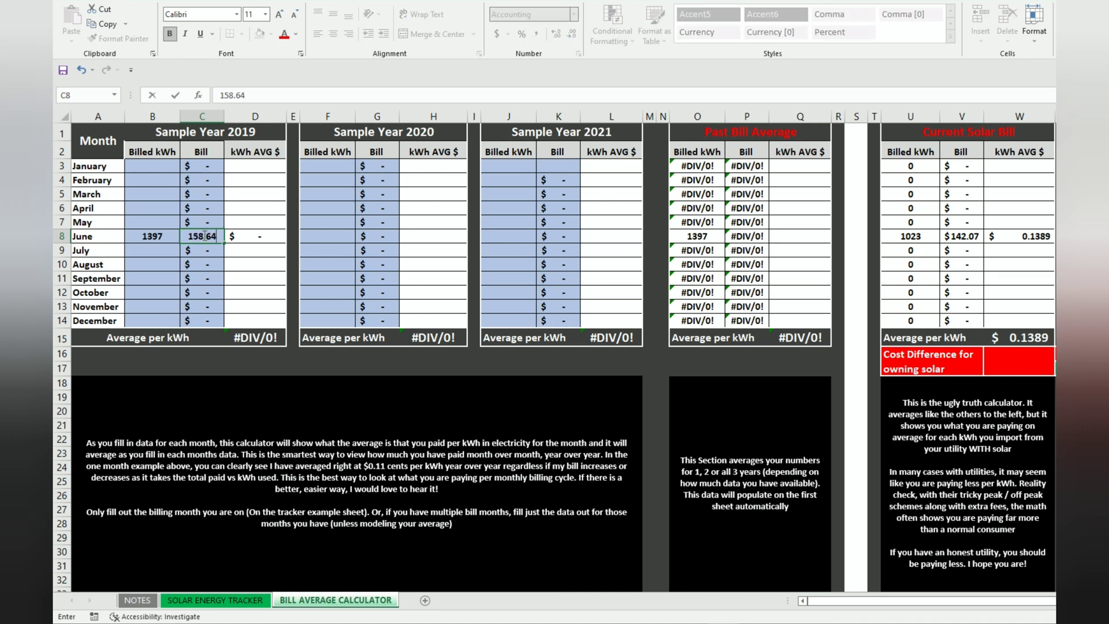
{"action": "key", "text": "Return"}
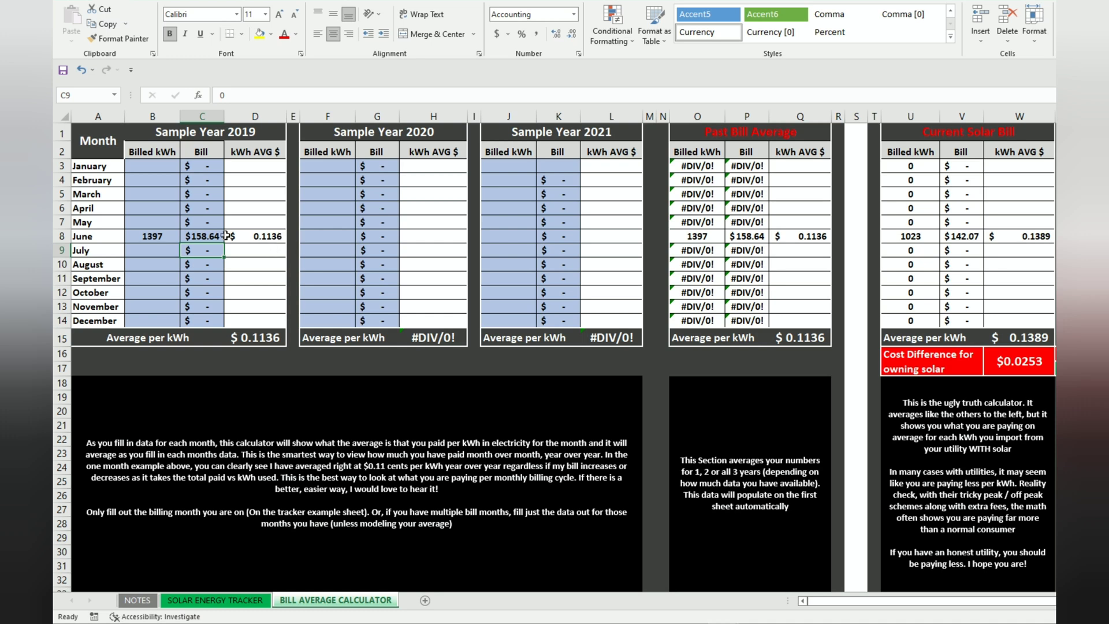
{"action": "left_click", "coordinate": [320, 236]}
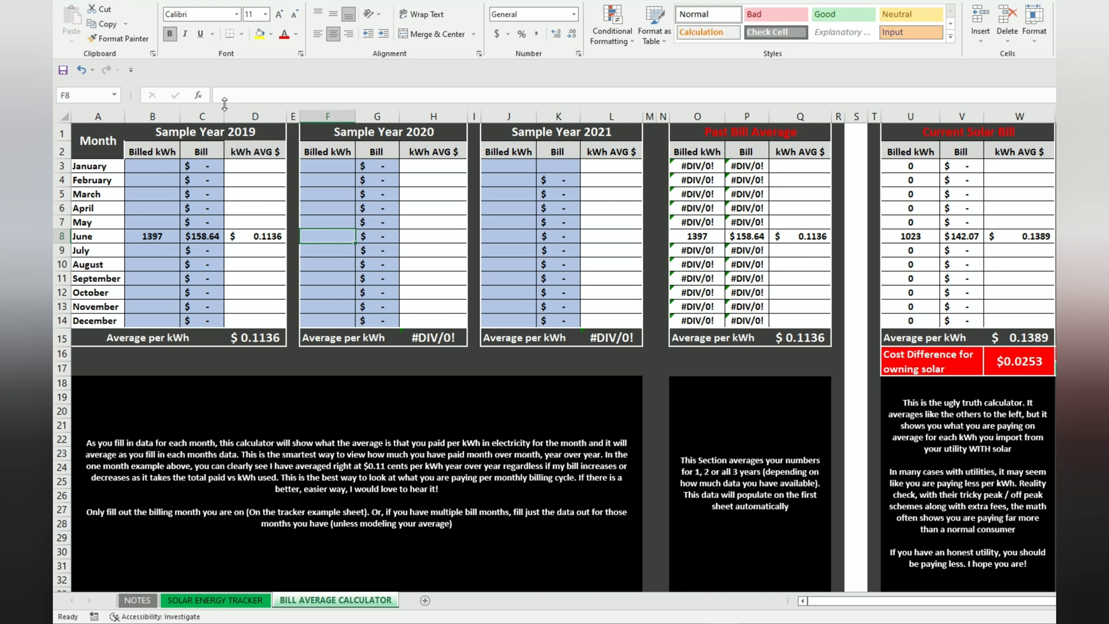
{"action": "double_click", "coordinate": [203, 132]}
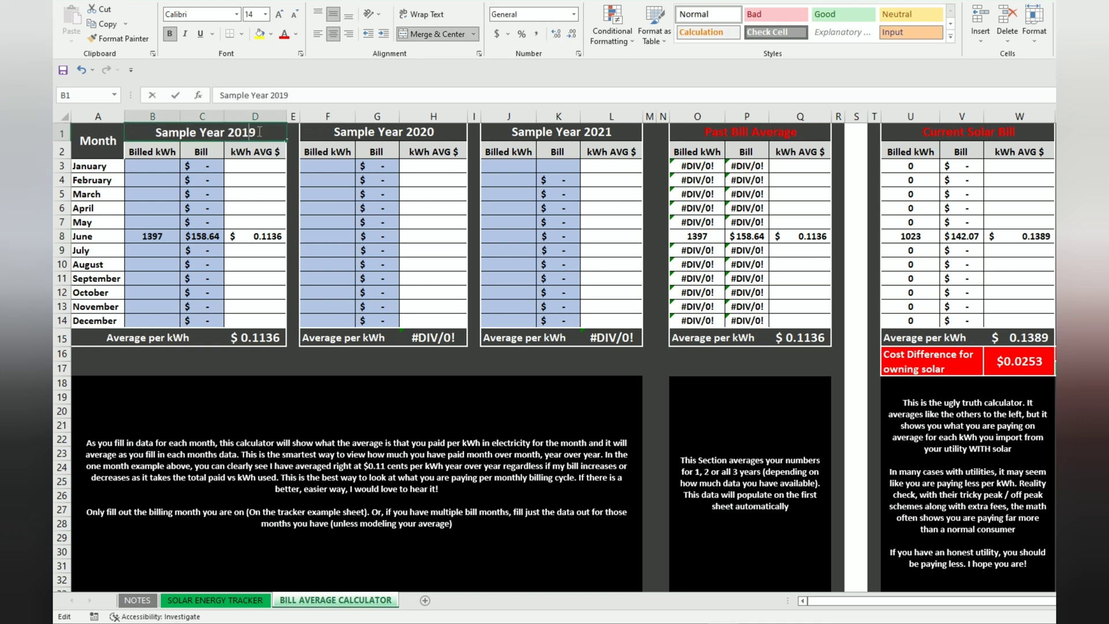
{"action": "double_click", "coordinate": [357, 134]}
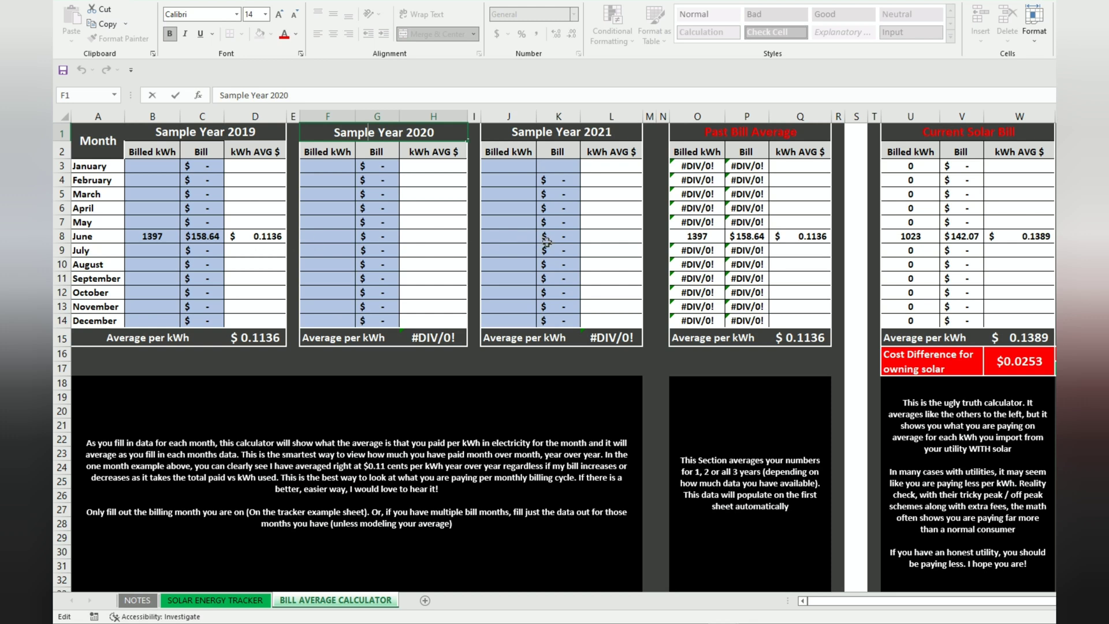
- Enter June's billed usage of 1825 kWh and bill of 202.92 for Sample Year 2020
{"action": "left_click", "coordinate": [322, 234]}
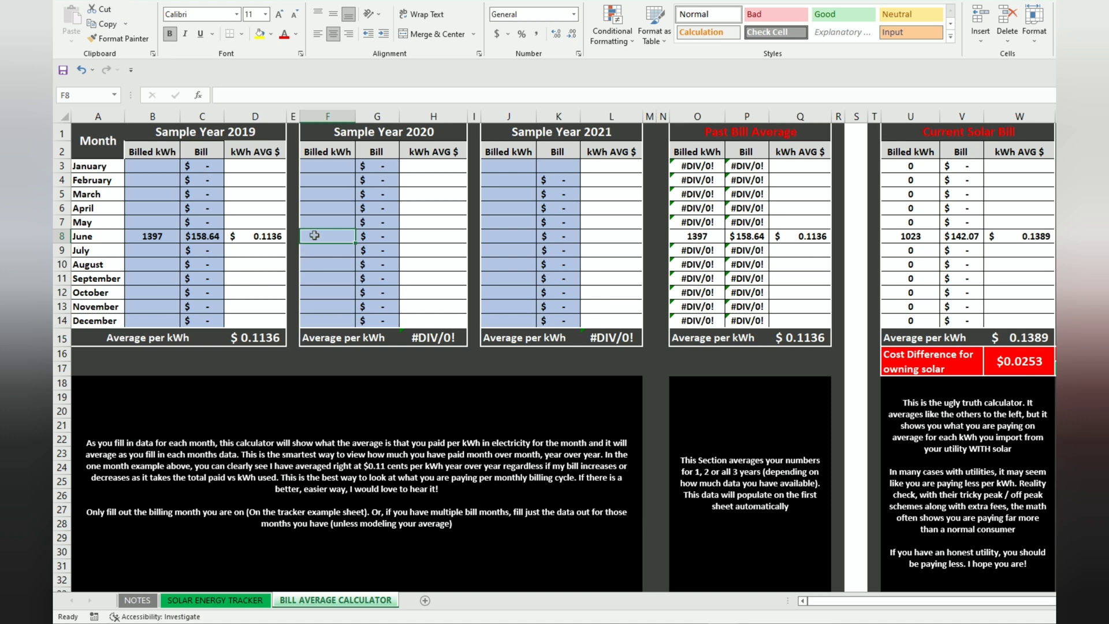
{"action": "type", "text": "1825"}
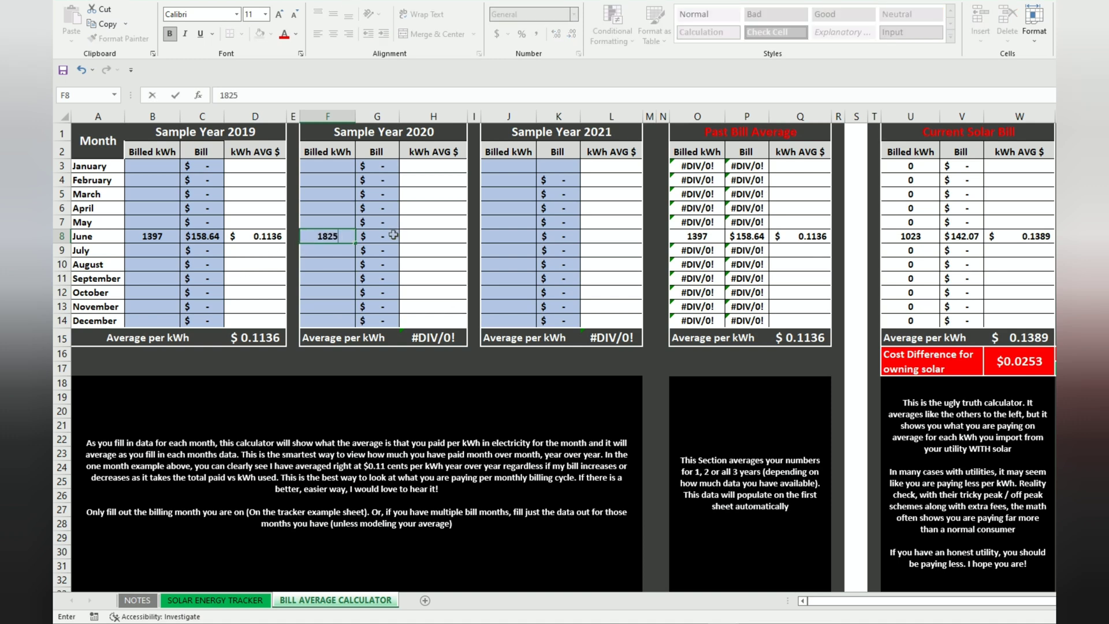
{"action": "left_click", "coordinate": [385, 236]}
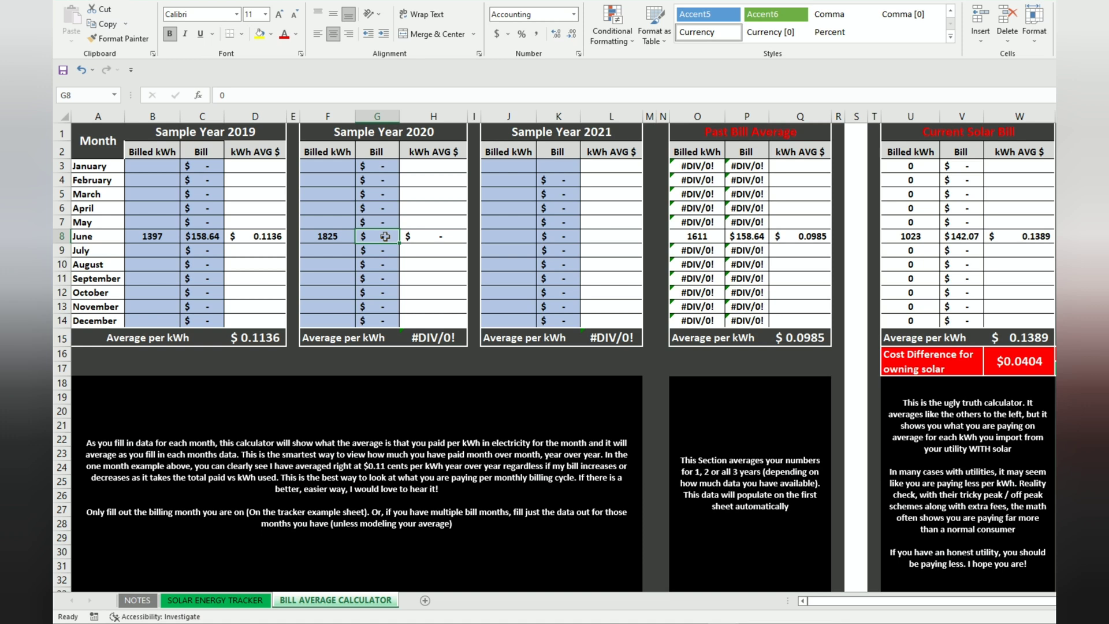
{"action": "type", "text": "202"}
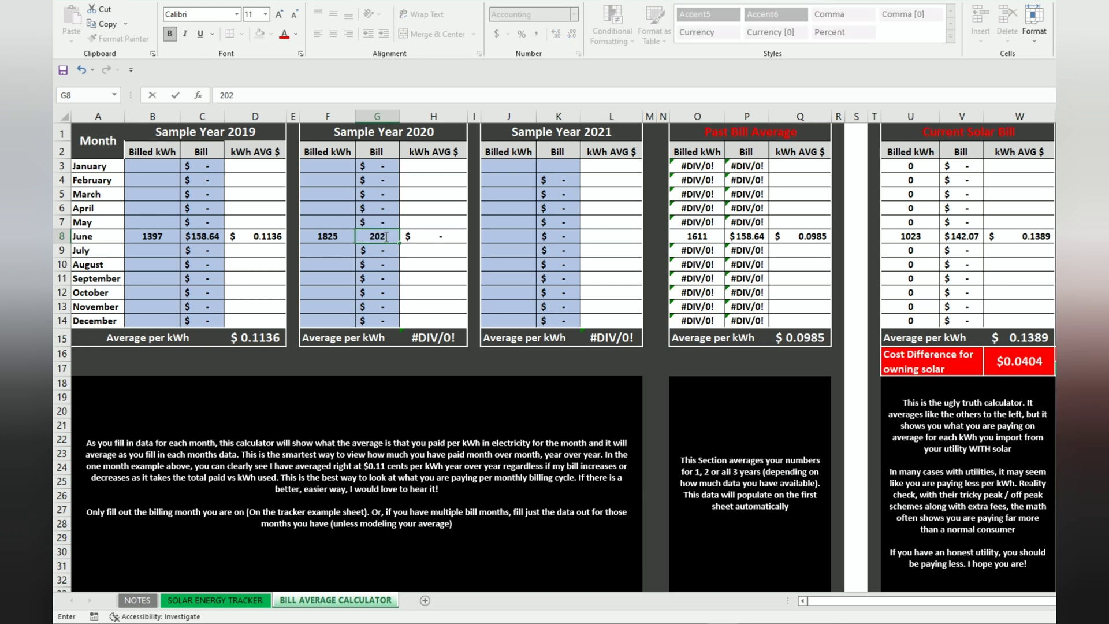
{"action": "type", "text": ".92"}
{"action": "key", "text": "Return"}
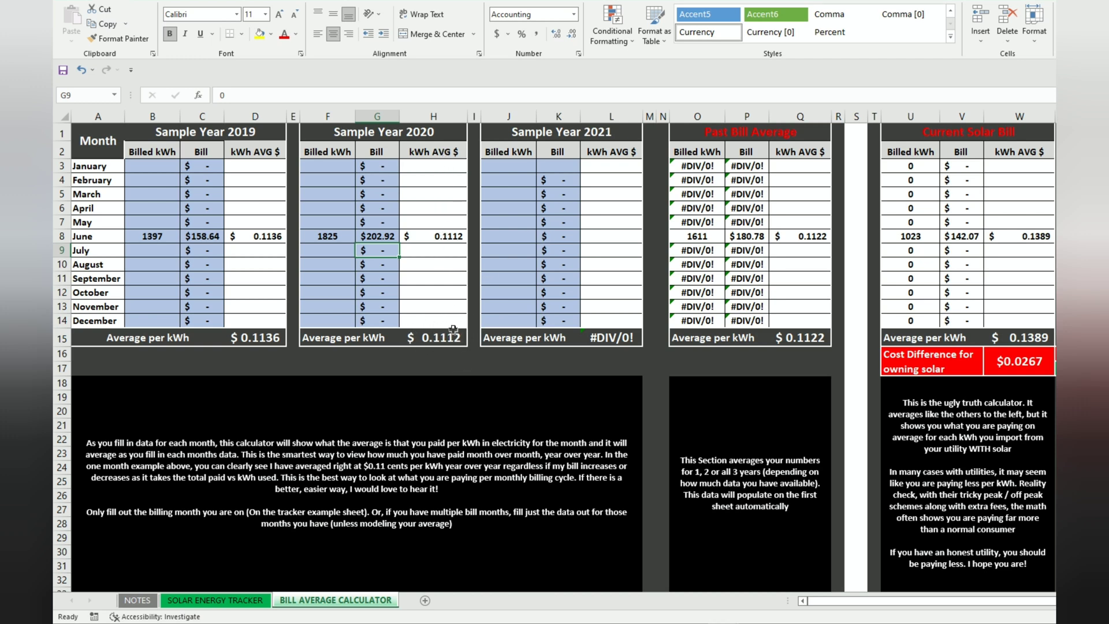
- Enter June's billed usage of 1668 kWh and bill of 186.7 for Sample Year 2021
{"action": "left_click", "coordinate": [514, 237]}
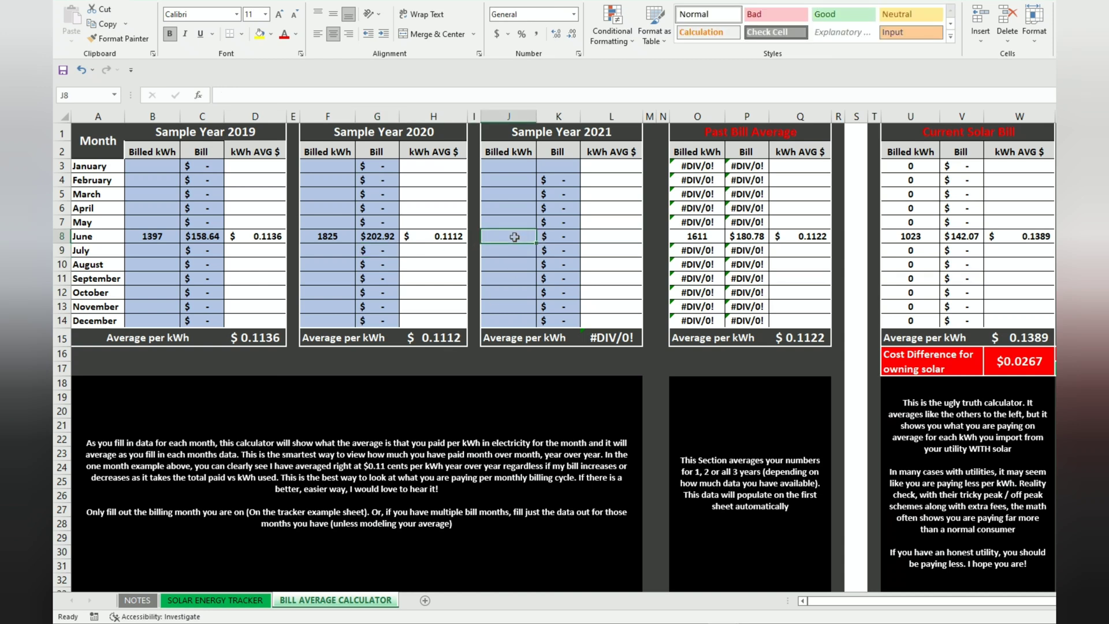
{"action": "type", "text": "16"}
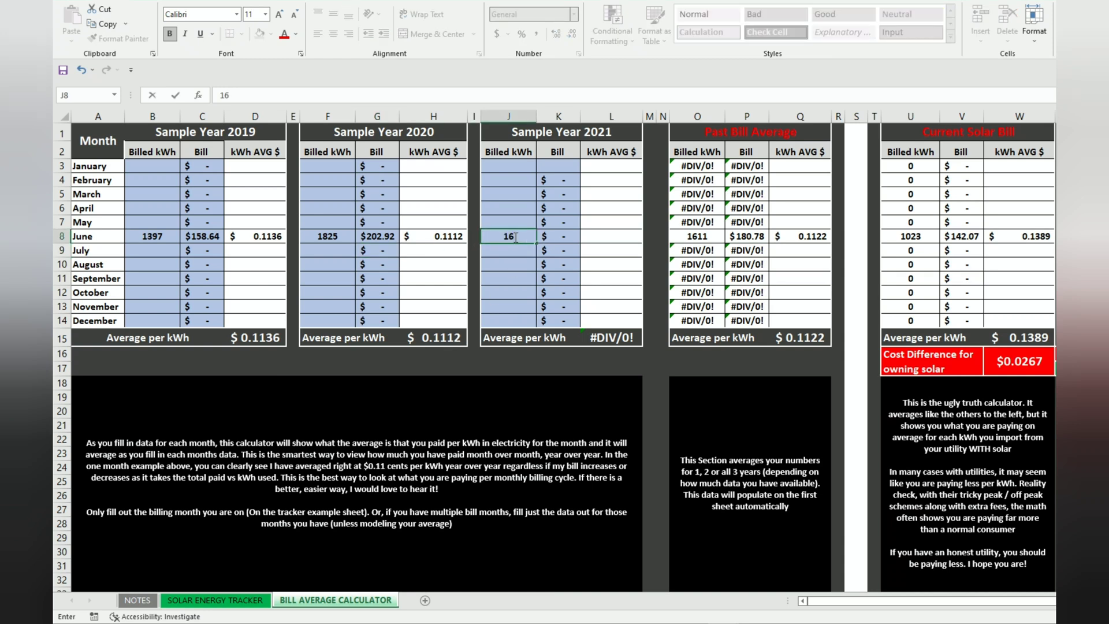
{"action": "type", "text": "68"}
{"action": "key", "text": "Return"}
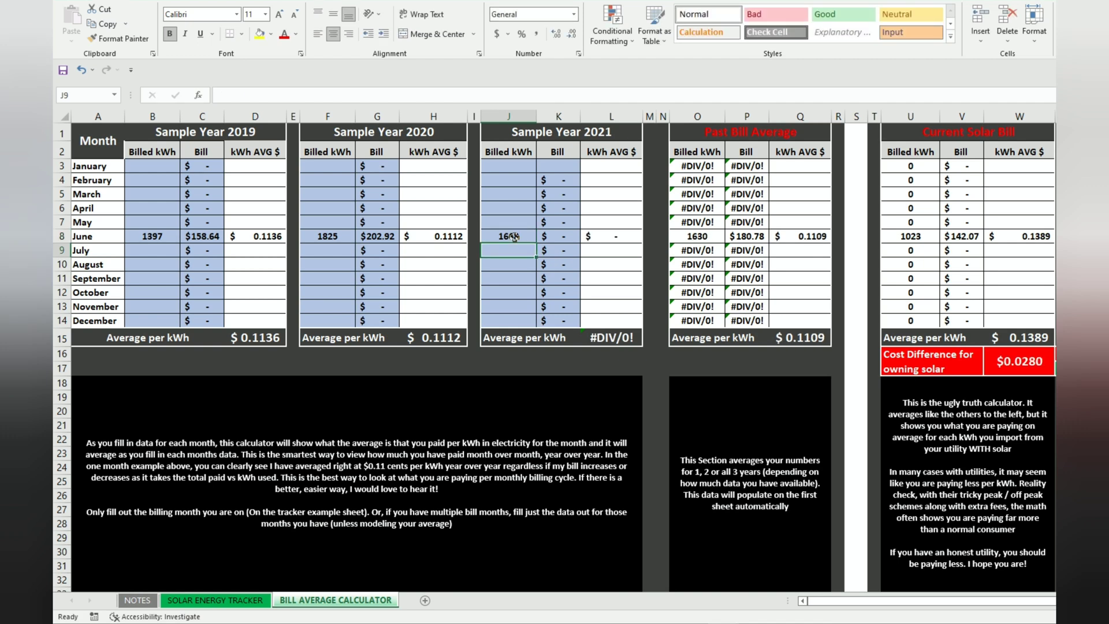
{"action": "left_click", "coordinate": [566, 241]}
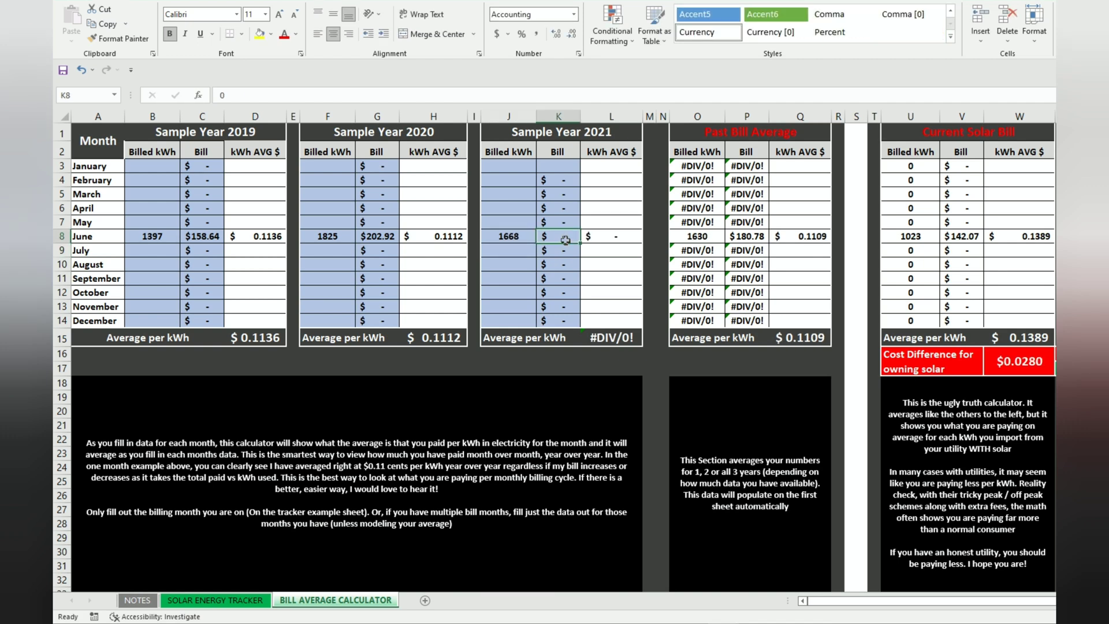
{"action": "type", "text": "186.7"}
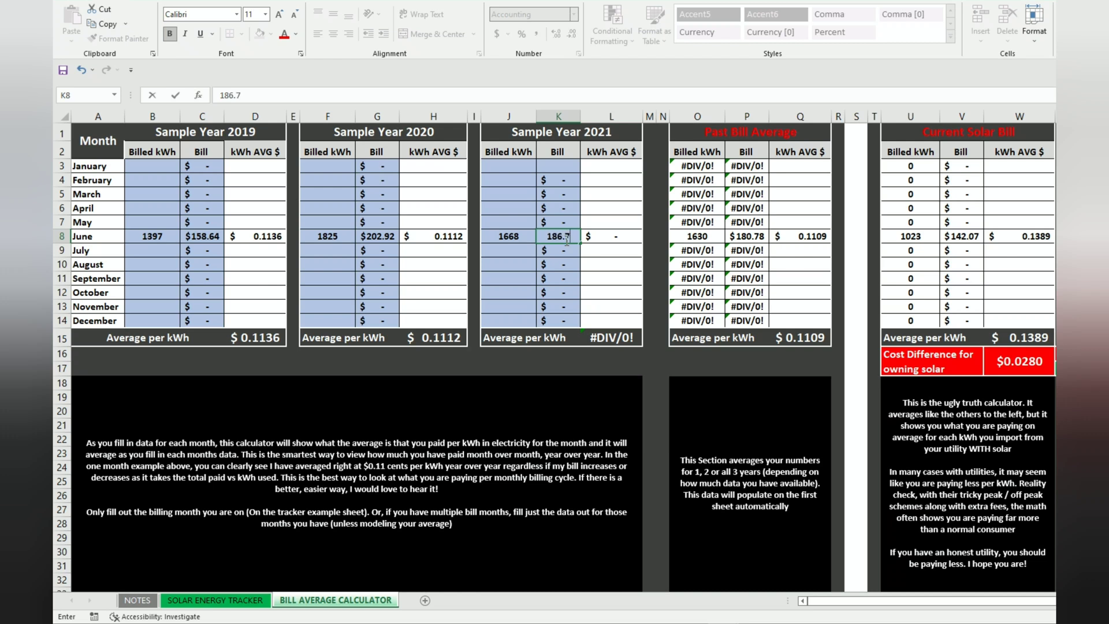
{"action": "key", "text": "Return"}
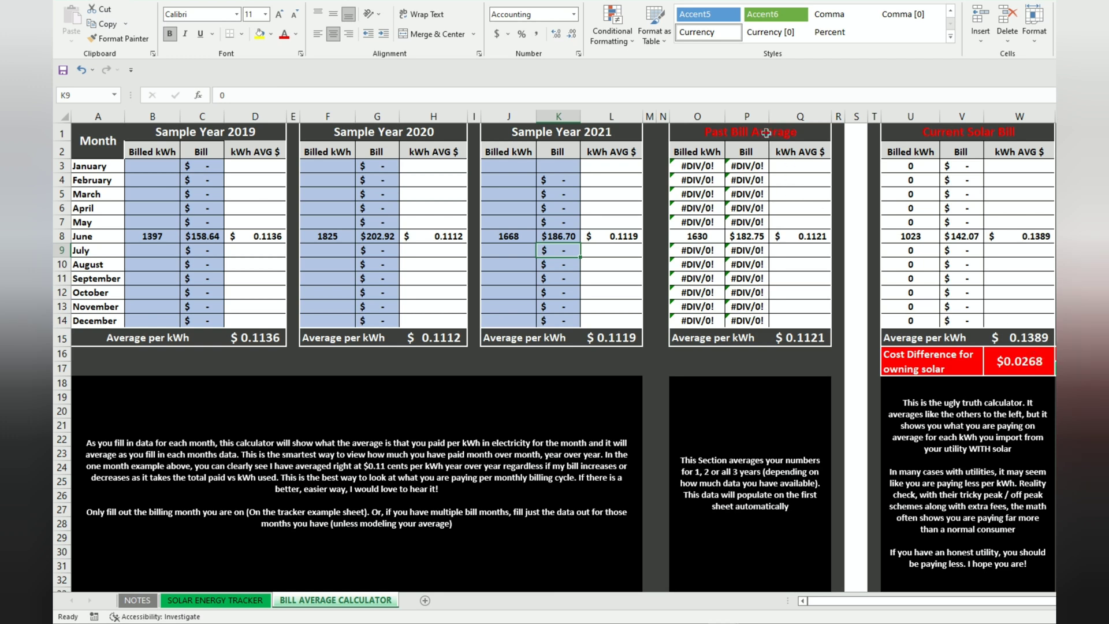
- Check June's Past Bill Average kWh and cost-per-kWh formulas, and the June Savings formula in the Solar Energy Tracker
{"action": "left_click", "coordinate": [714, 239]}
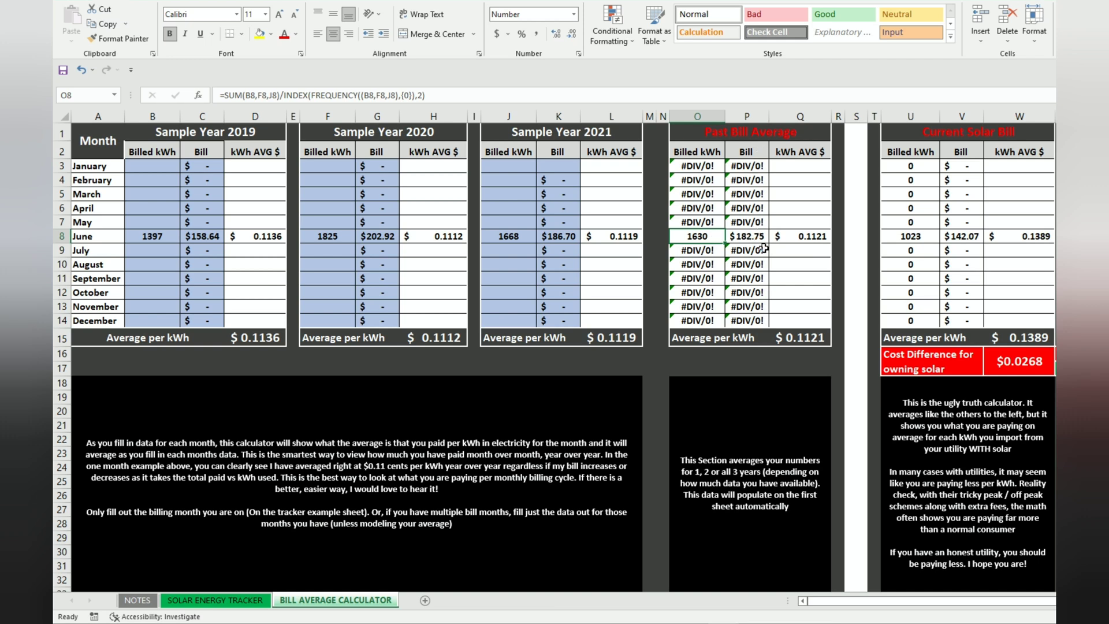
{"action": "left_click", "coordinate": [820, 239]}
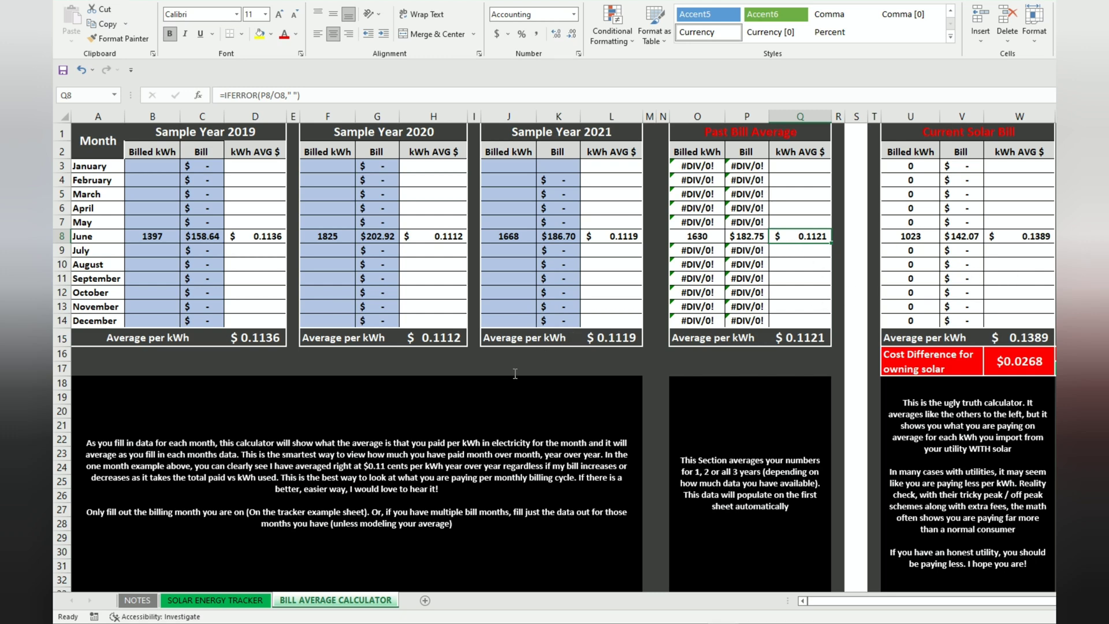
{"action": "left_click", "coordinate": [253, 604]}
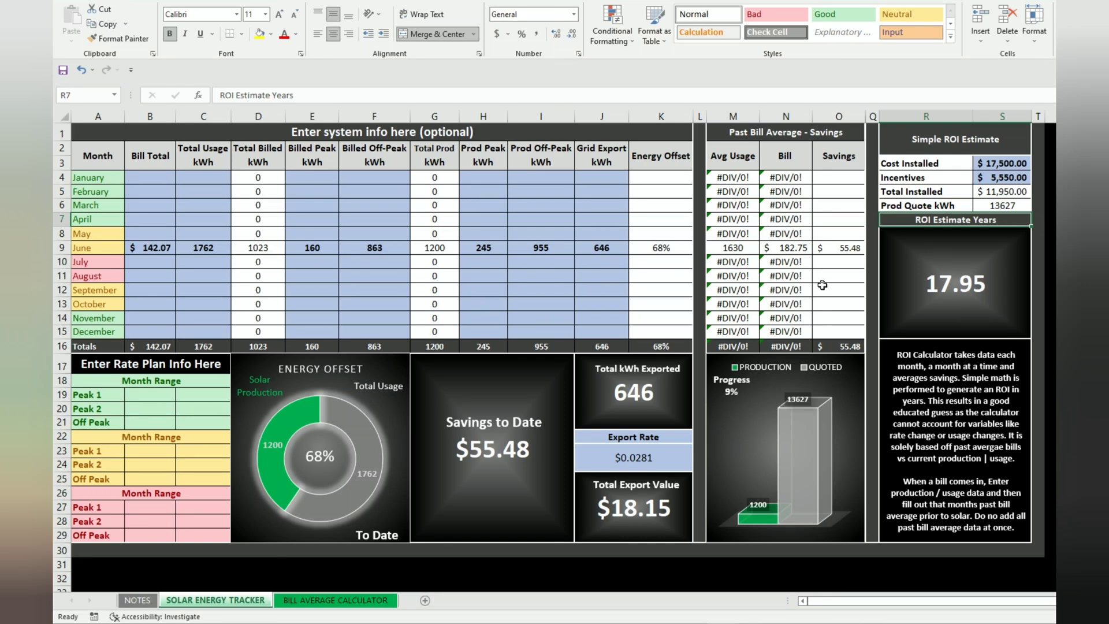
{"action": "left_click", "coordinate": [833, 247]}
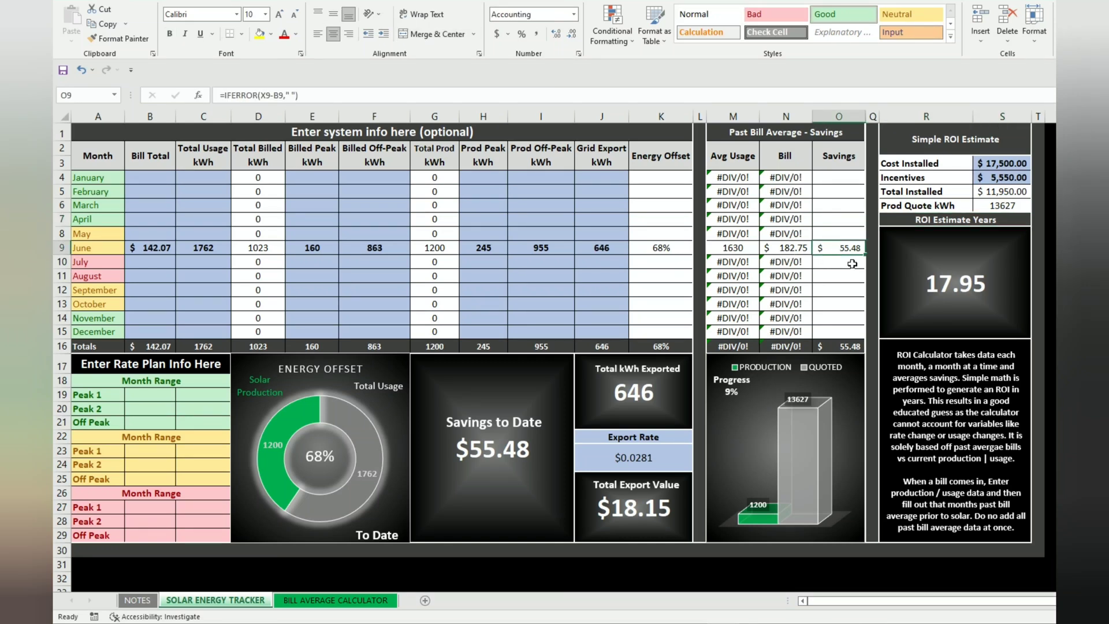